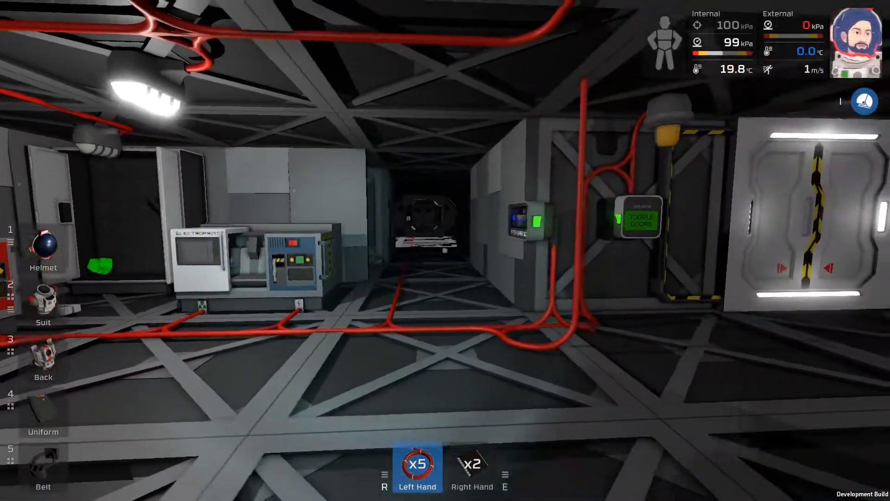
Step: Walk through the corridor up to the solar platform and face the logic controller
key("w")
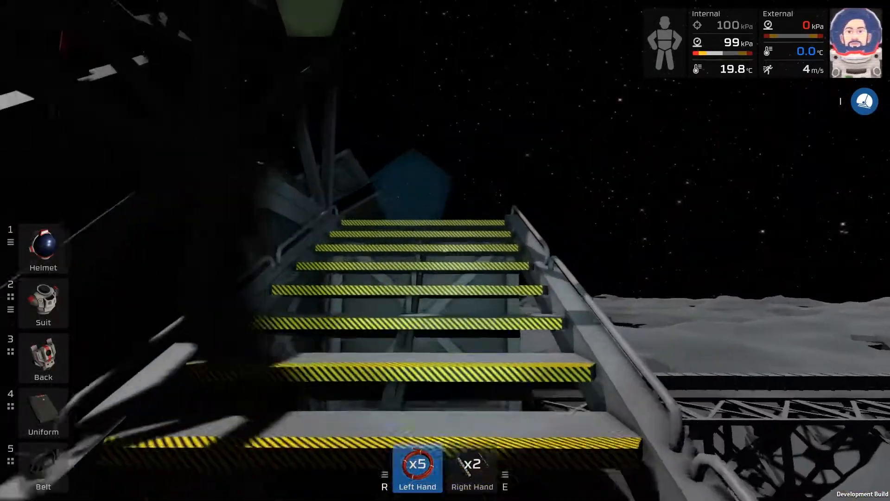
key("w")
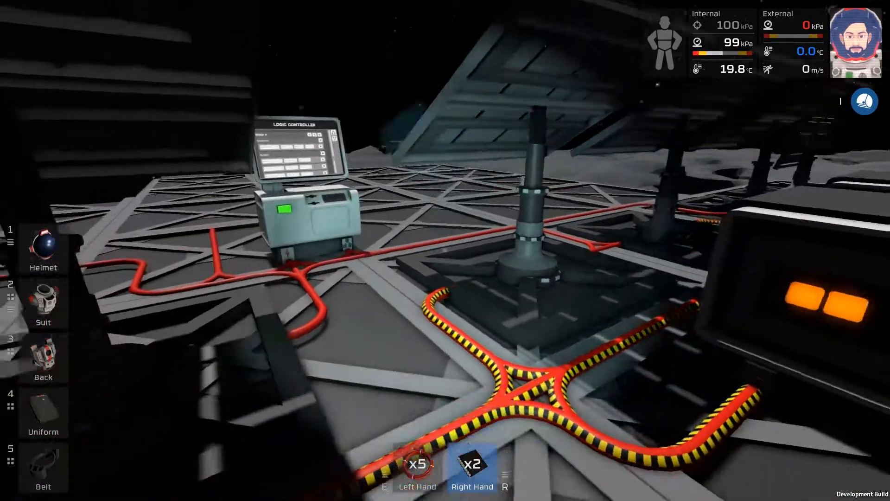
key("f")
key("w")
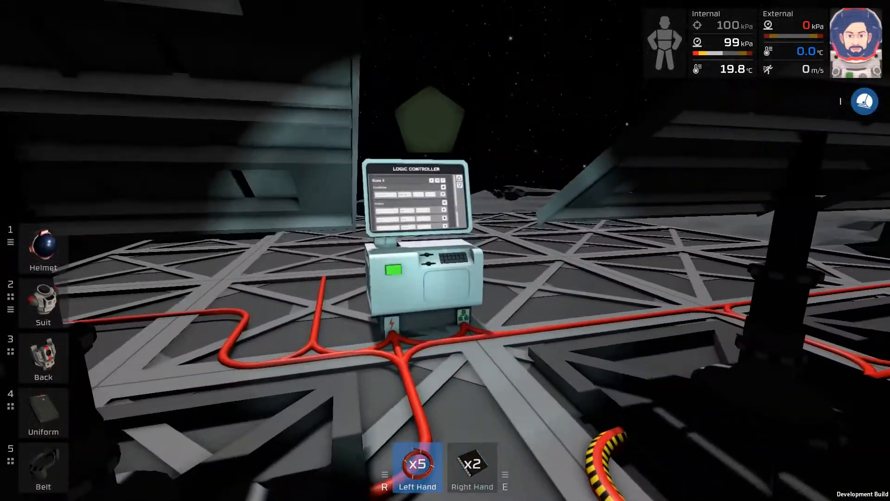
key("a")
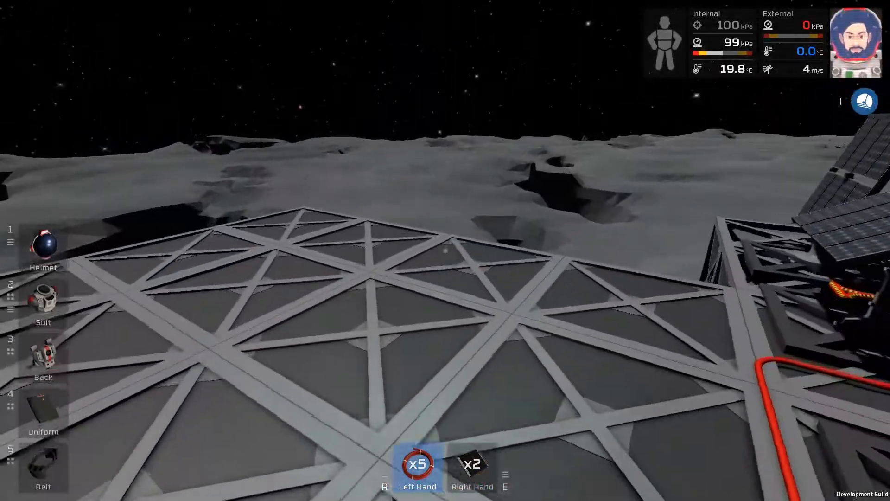
Step: Dismantle the computer beside the solar panels with the hand drill
key("f")
key("5")
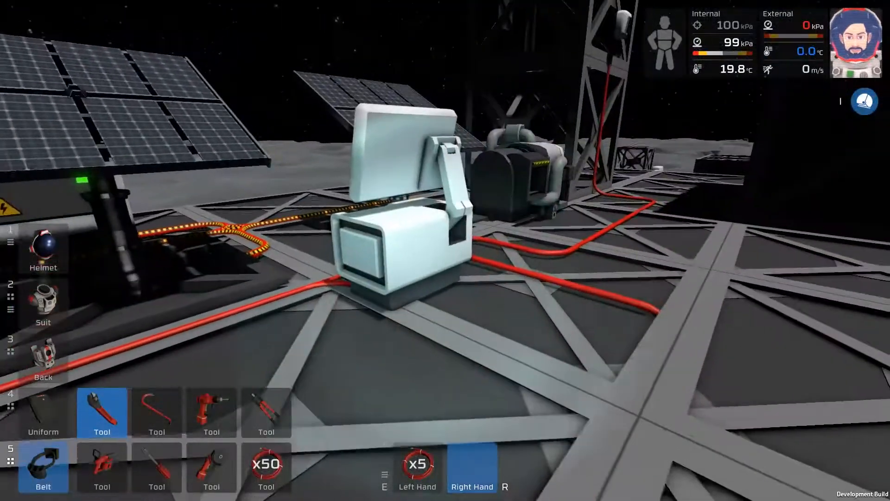
left_click(446, 251)
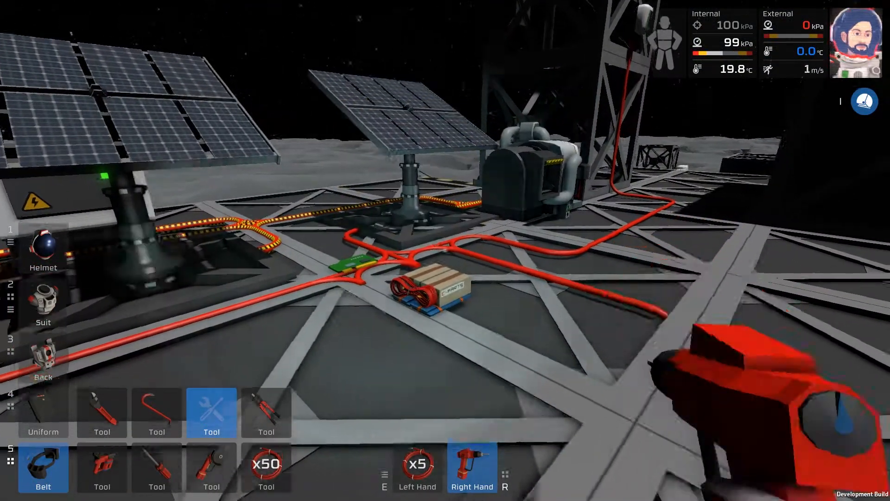
key("r")
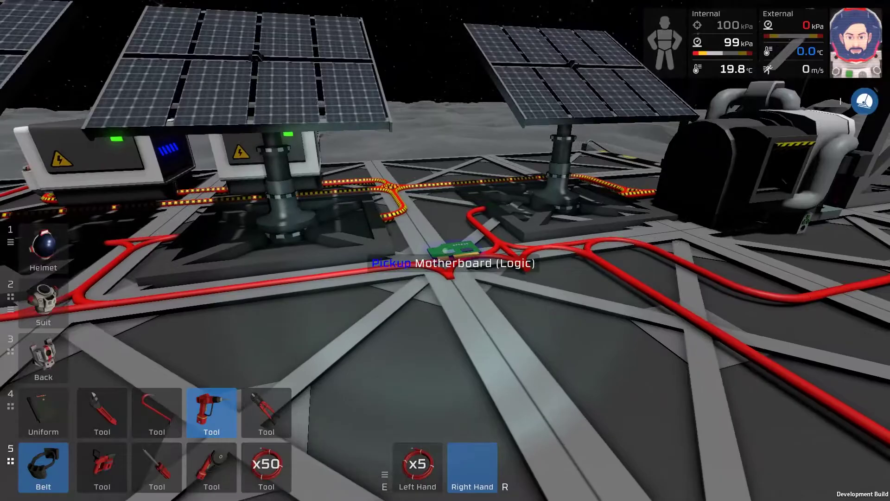
Step: Pick up and stow the Motherboard (Logic), then ready the logic kits for building
left_click(446, 249)
key("r")
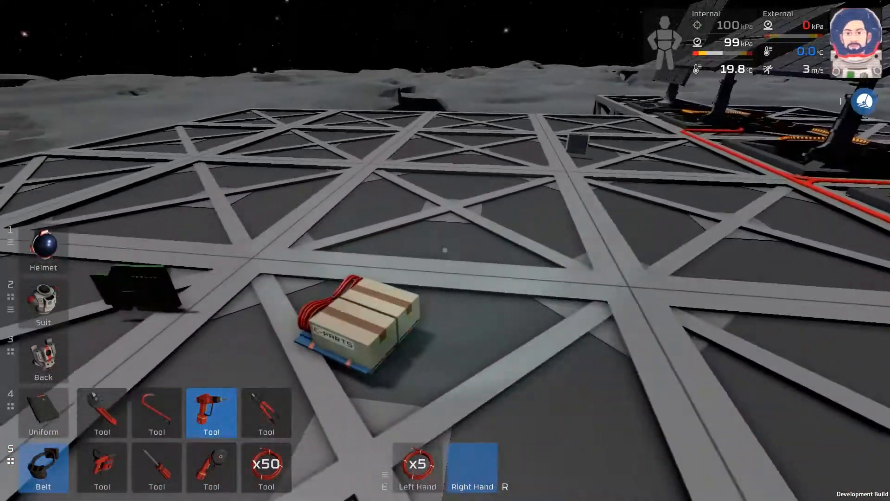
key("f")
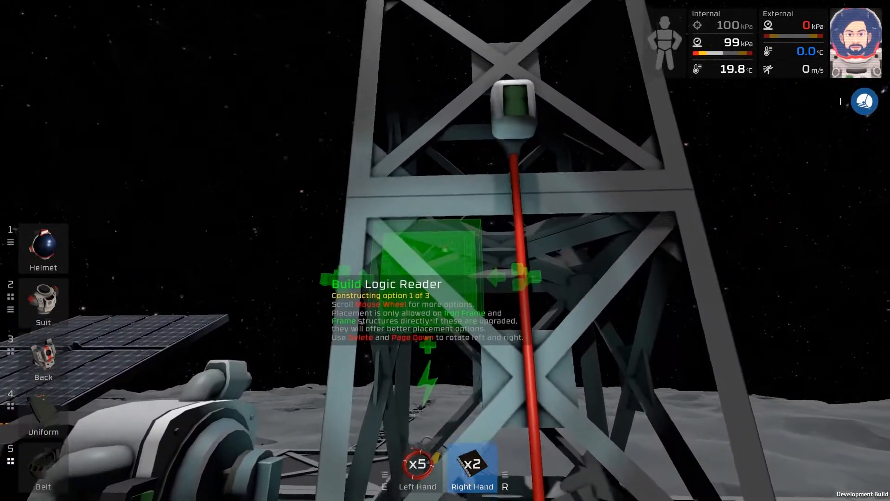
Step: Build the Logic Reader on the tower frame and bring out the remaining logic kits
left_click(445, 251)
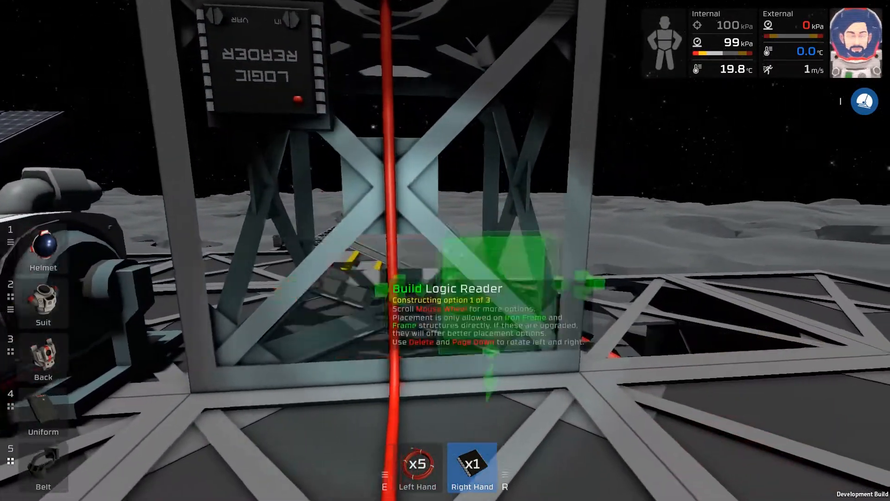
scroll(445, 250, "down", 2)
scroll(445, 250, "up", 1)
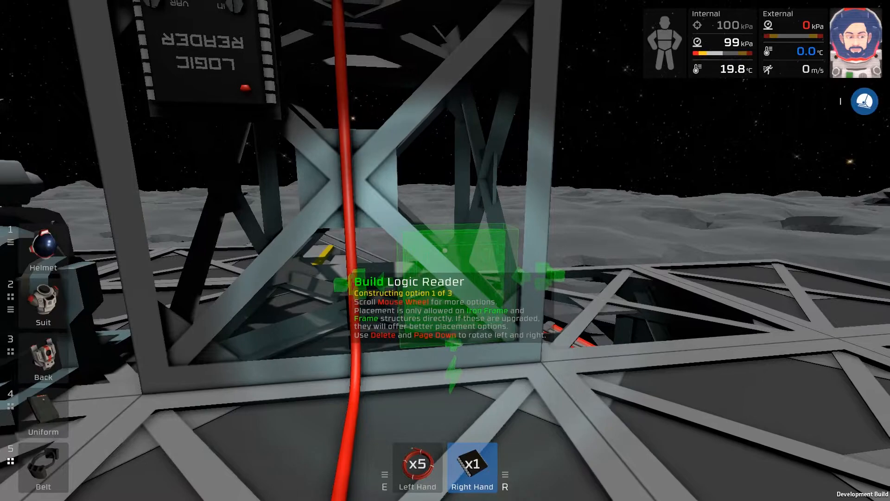
scroll(445, 250, "up", 1)
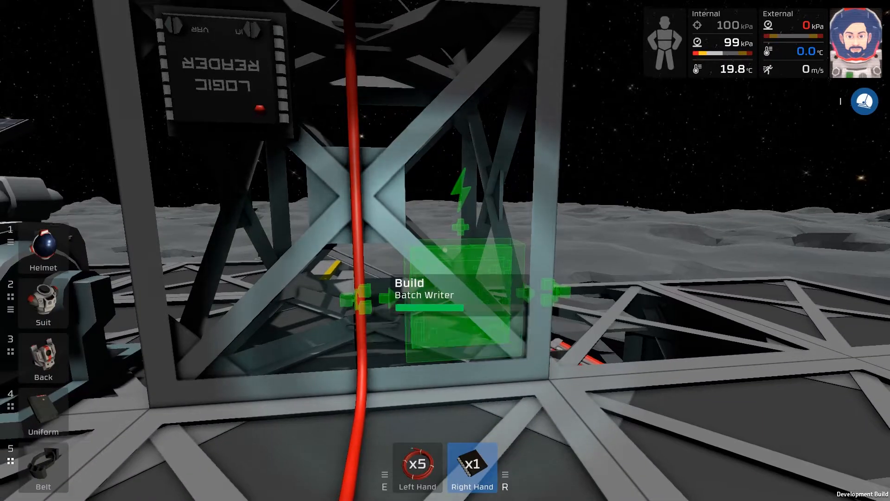
key("4")
scroll(445, 251, "down", 1)
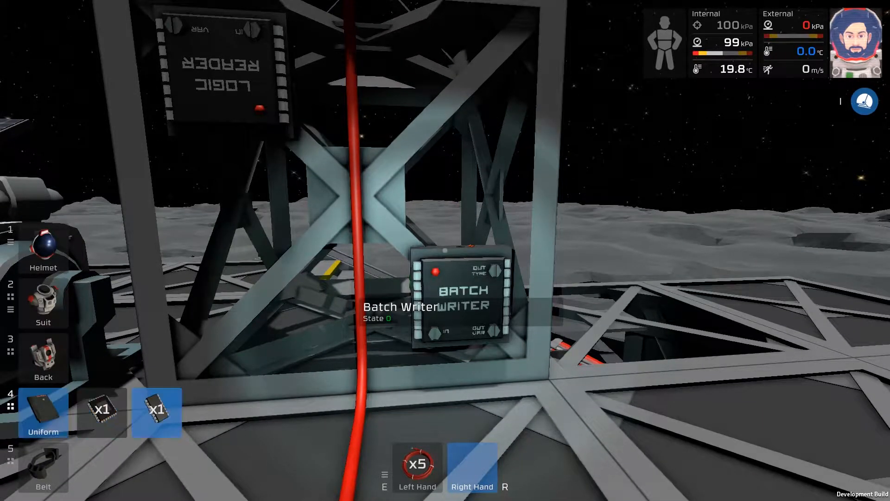
scroll(446, 251, "up", 1)
Step: Place a Math Unit on the frame from the Logic Math kit
left_click(445, 251)
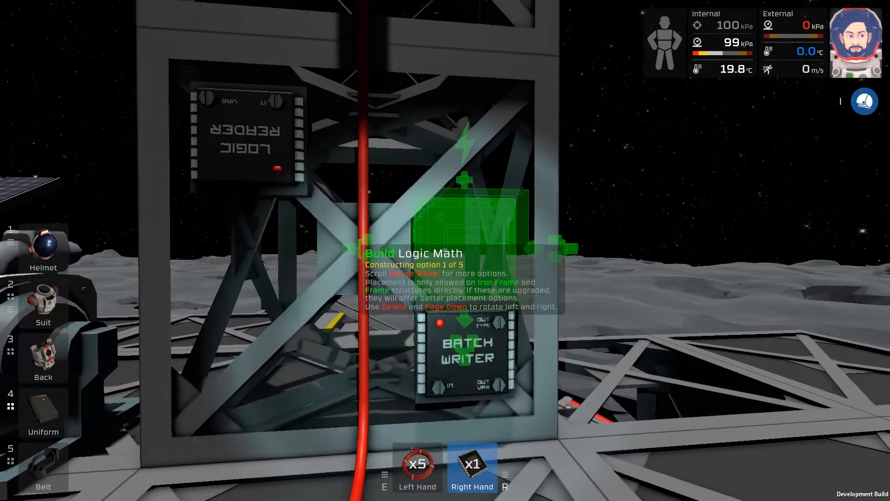
scroll(445, 250, "up", 1)
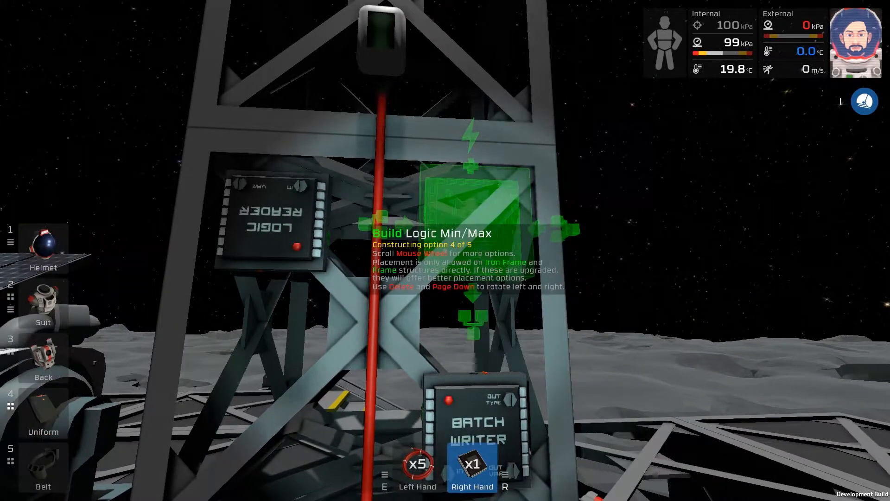
scroll(446, 250, "down", 1)
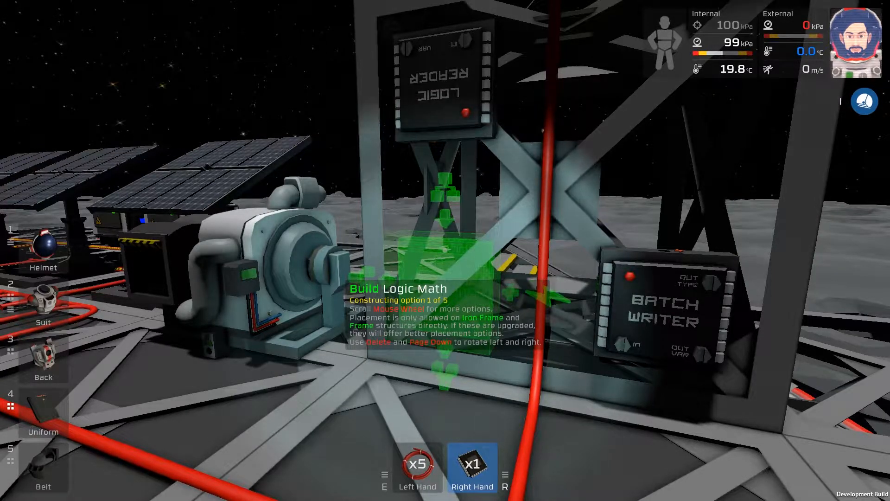
left_click(445, 250)
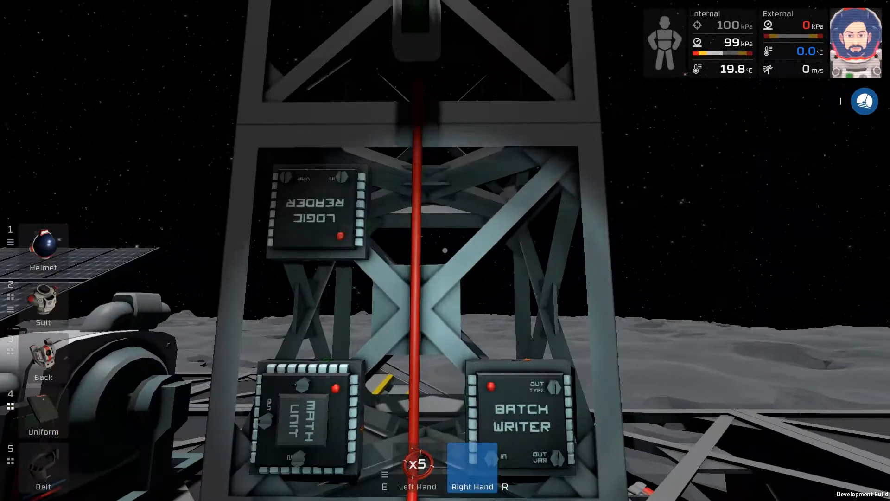
key("5")
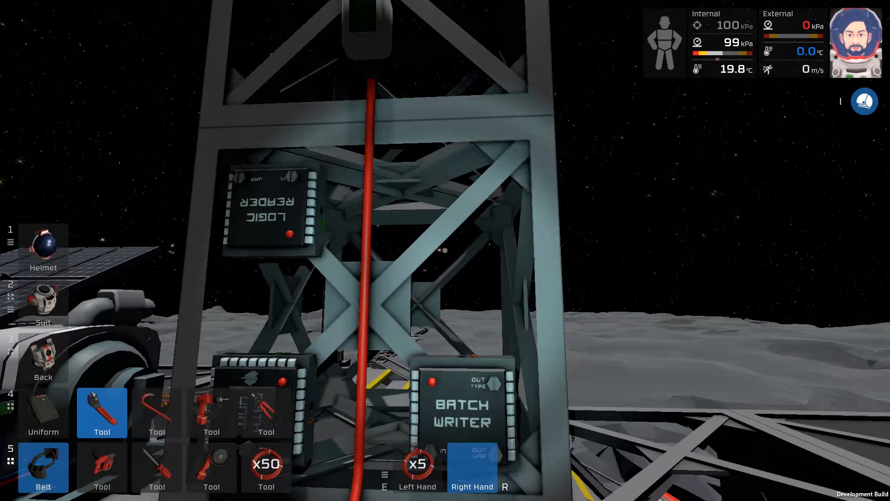
scroll(445, 251, "down", 1)
Step: Place a Logic Memory on the frame beside the Math Unit
left_click(445, 250)
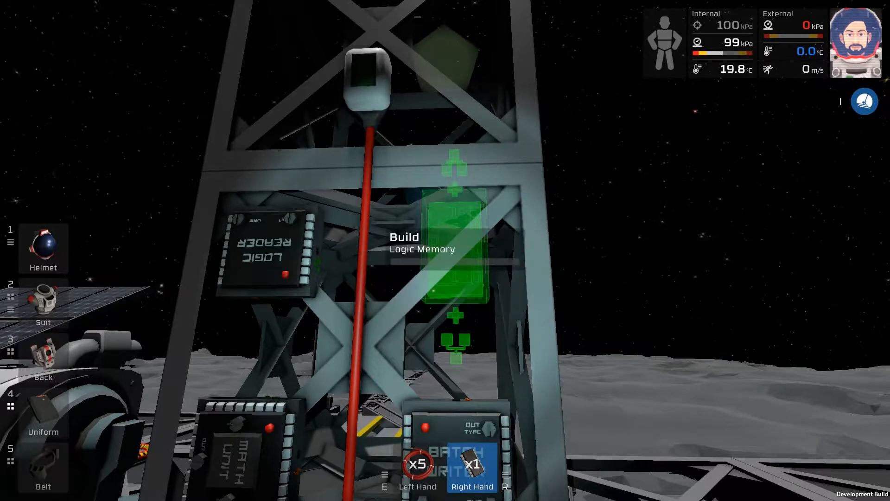
left_click(445, 250)
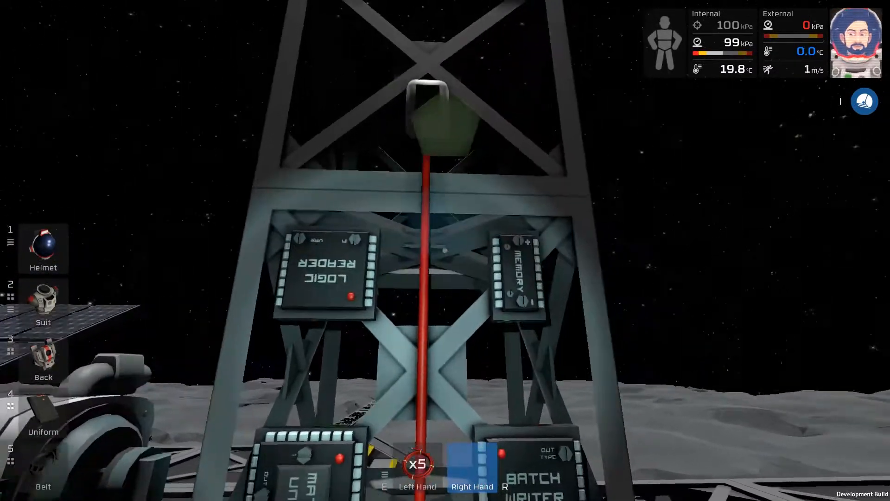
key("5")
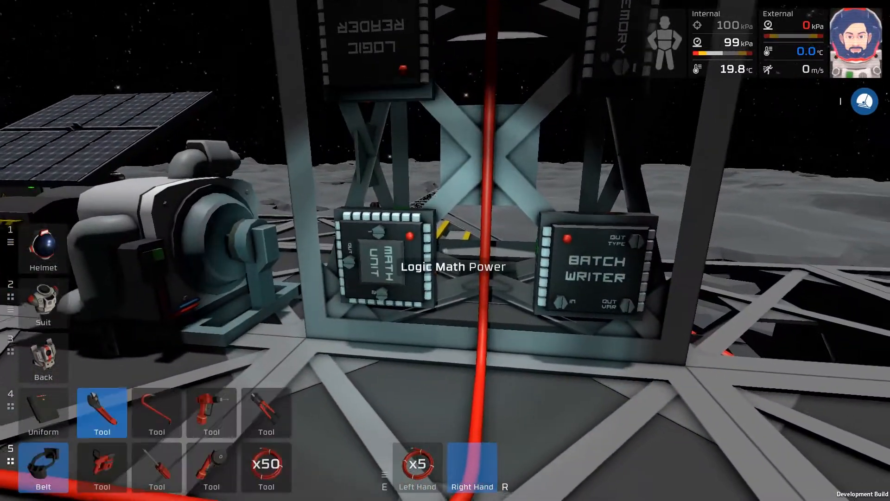
Step: Cut away the cable pieces running up the tower with the wire cutters
key("5")
left_click(445, 251)
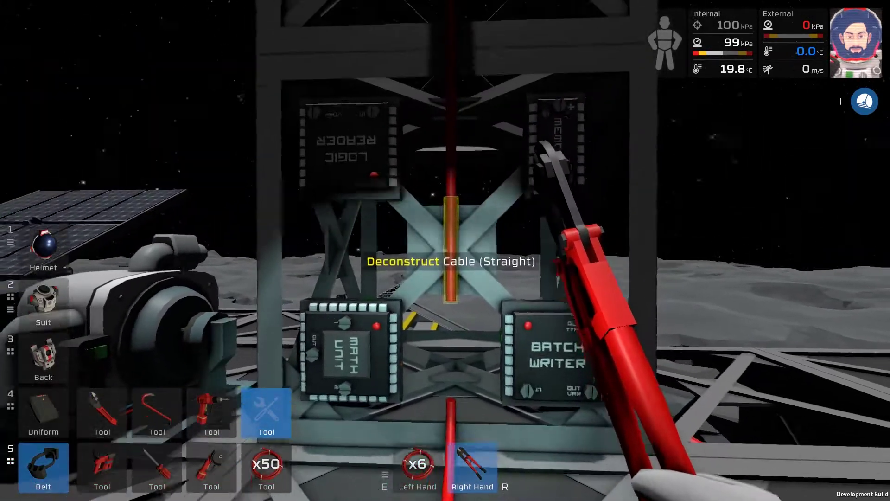
left_click(445, 251)
left_click(445, 251)
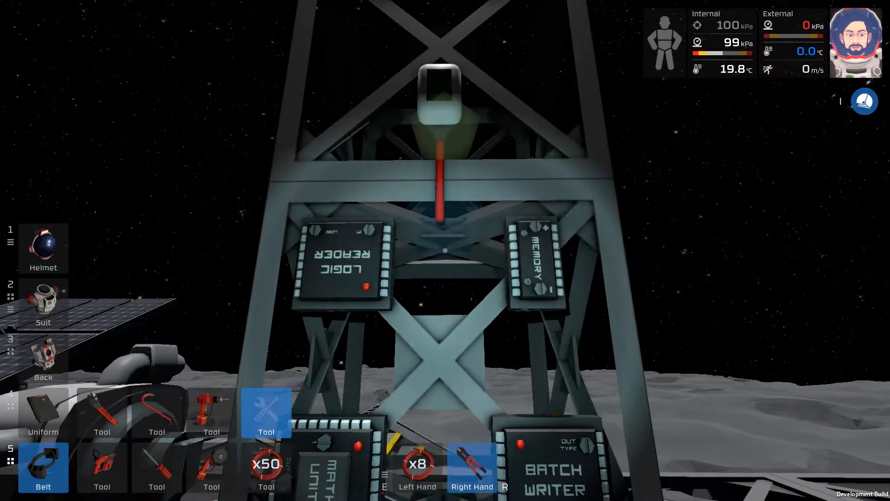
left_click(445, 251)
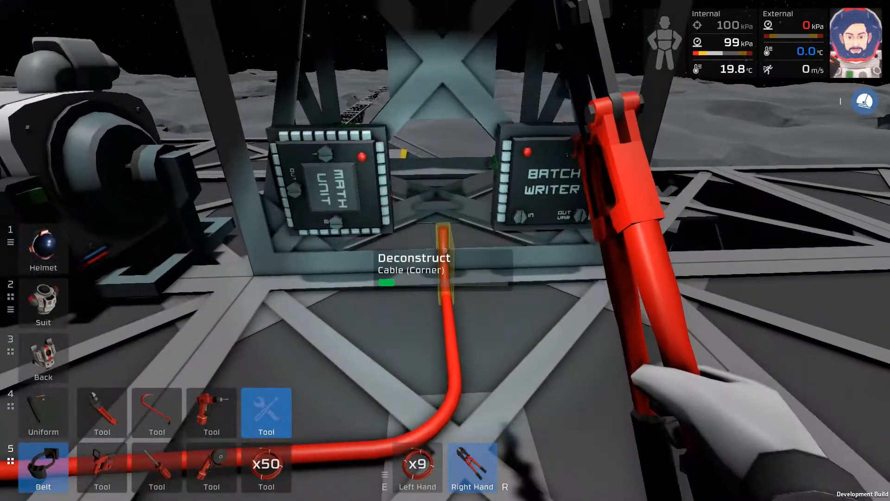
left_click(446, 251)
Step: Swap the wire cutters for the cable coil in the left hand
key("f")
scroll(445, 251, "down", 1)
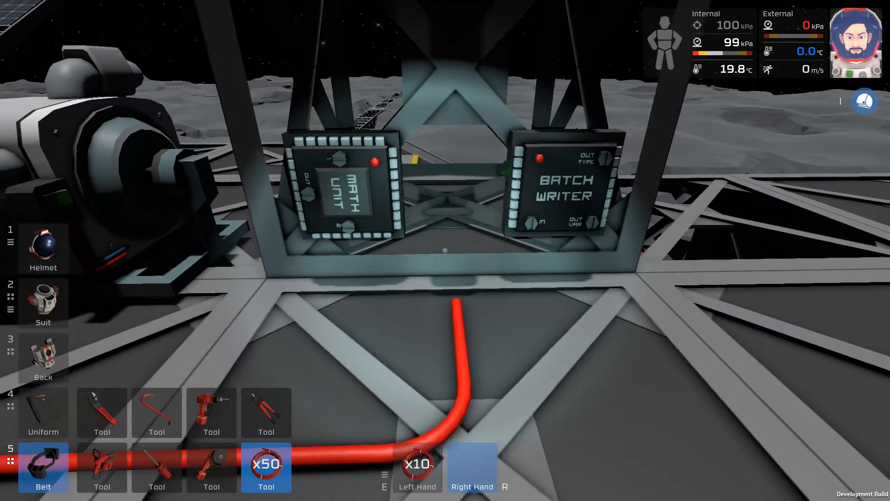
key("1")
key("1")
key("f")
scroll(445, 251, "down", 4)
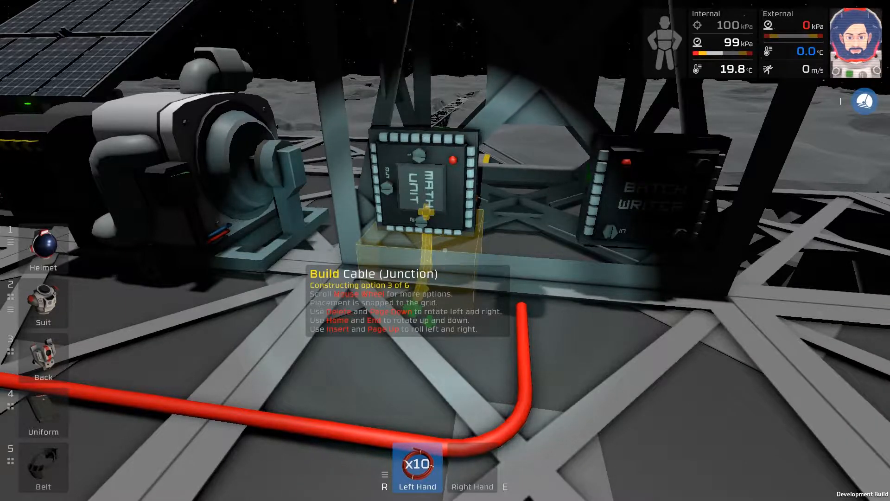
Step: Lay cable junctions under and beside the Math Unit and Batch Writer along the frame edge
left_click(445, 250)
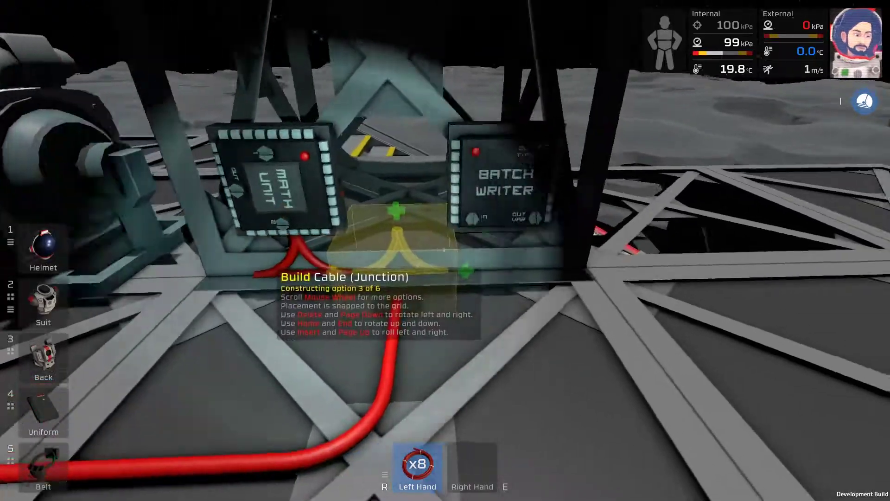
left_click(445, 250)
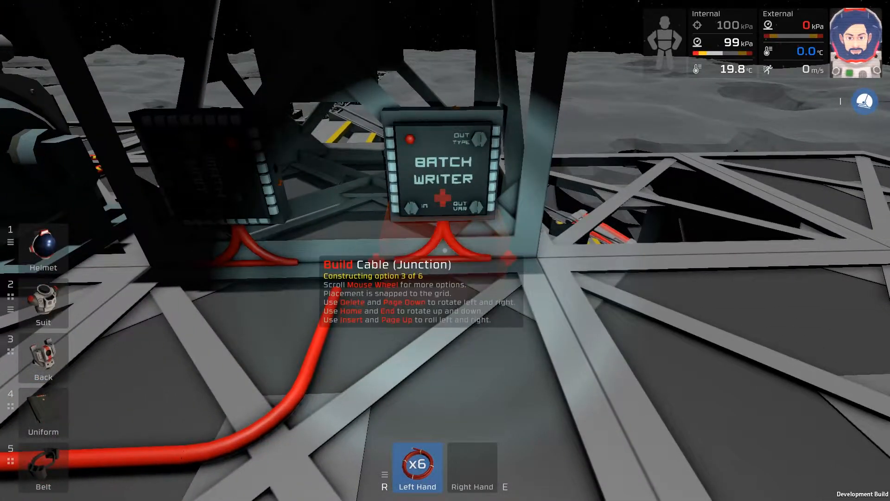
left_click(445, 250)
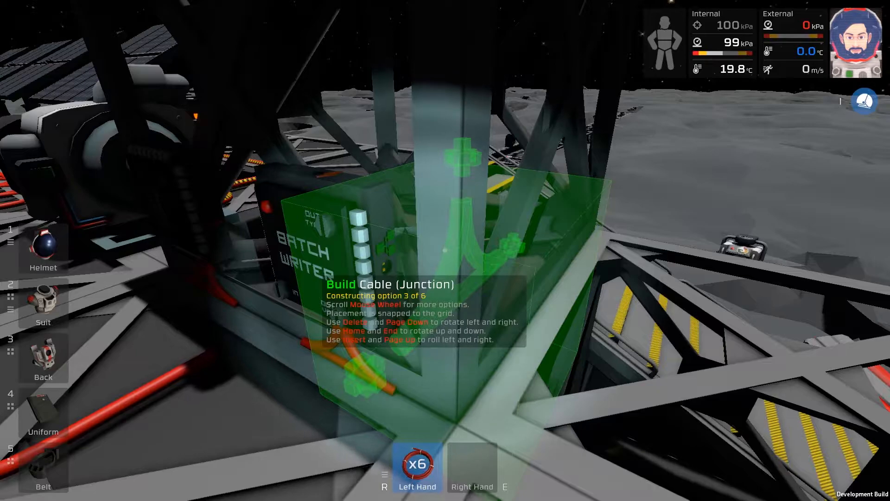
key("Home")
key("Home")
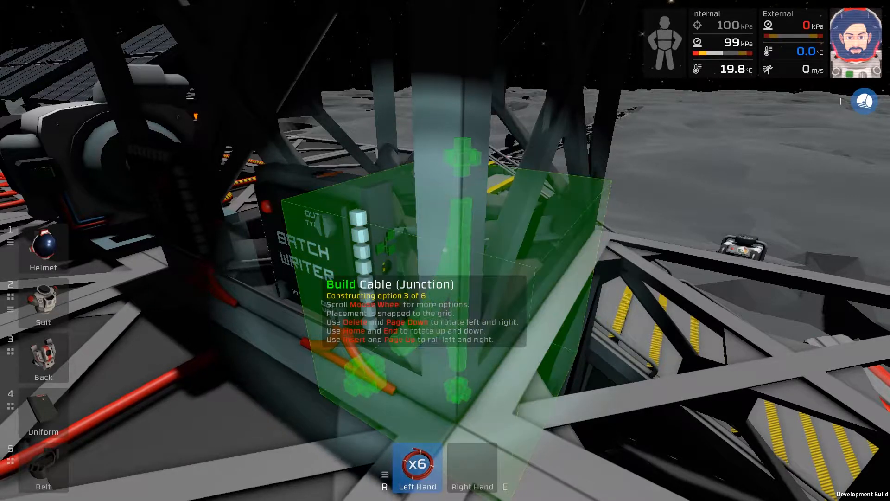
key("Home")
left_click(446, 250)
left_click(445, 251)
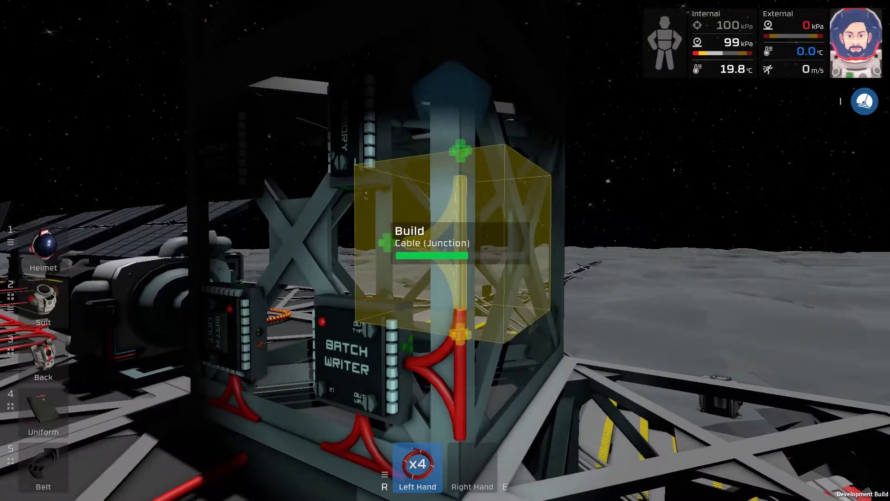
left_click(446, 250)
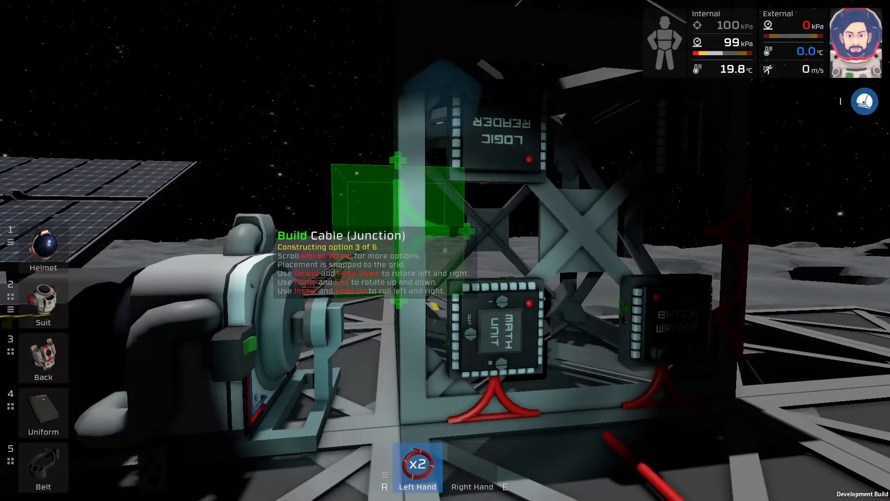
left_click(445, 250)
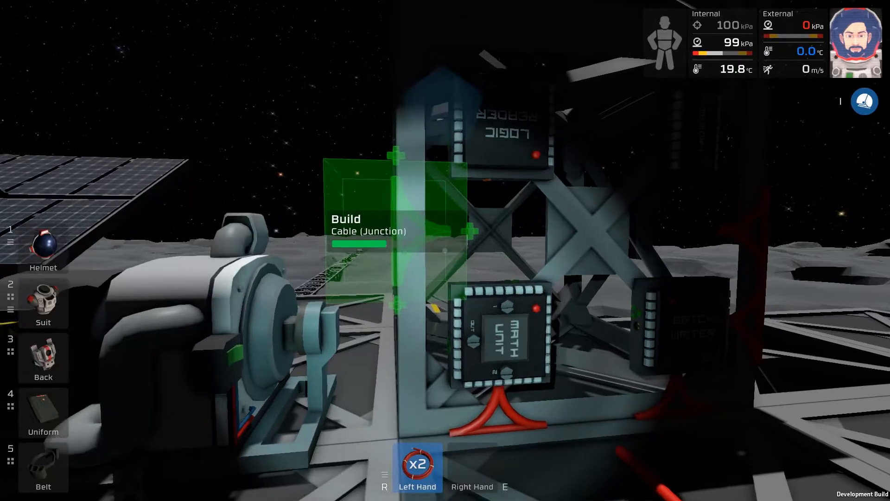
Step: Add junction and corner cables below the chips and a 6-way junction between Math Unit and Batch Writer
key("5")
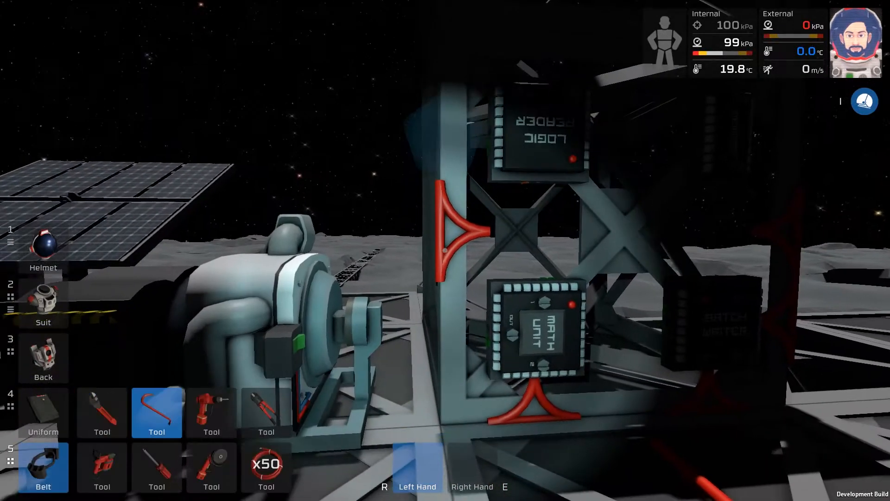
key("5")
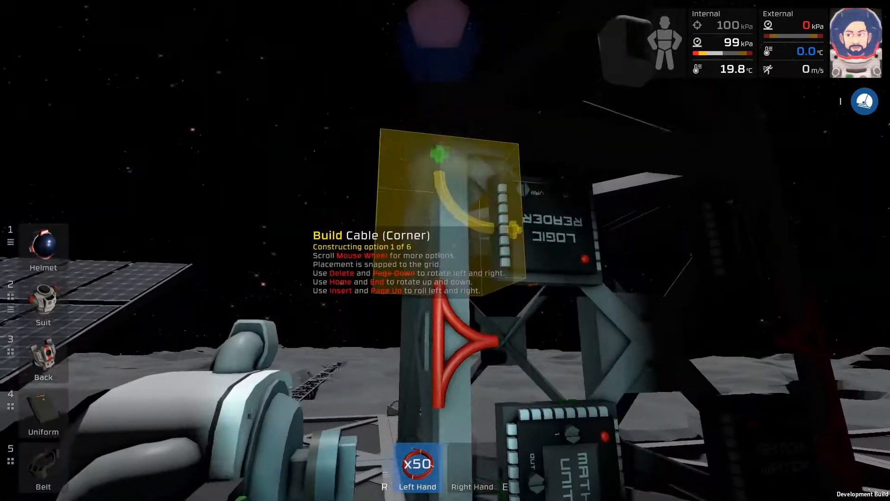
scroll(445, 251, "up", 1)
scroll(445, 250, "up", 1)
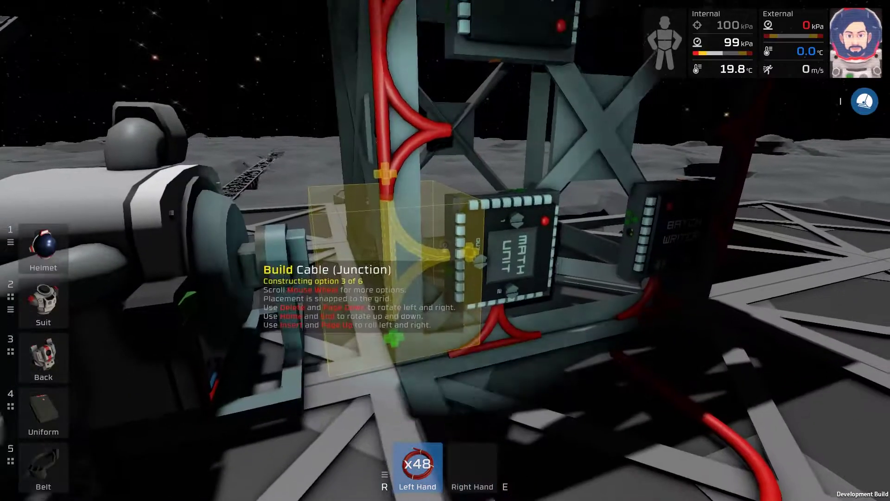
left_click(446, 251)
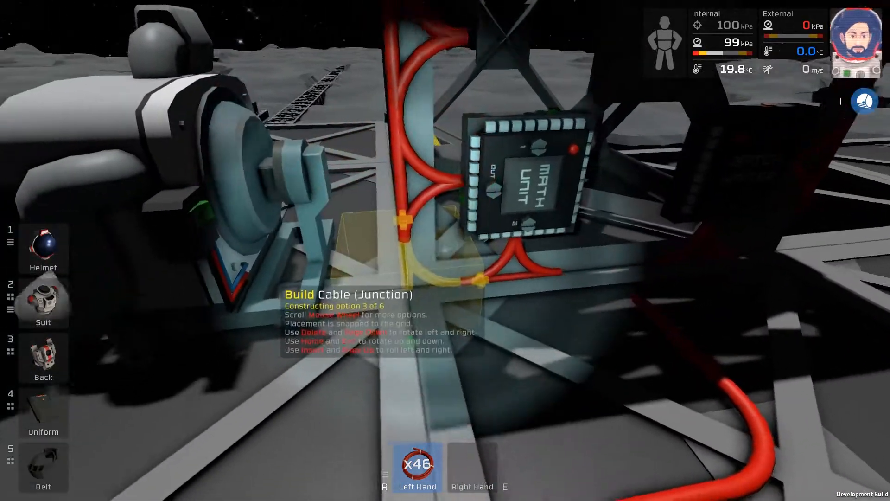
scroll(446, 250, "down", 1)
left_click(445, 251)
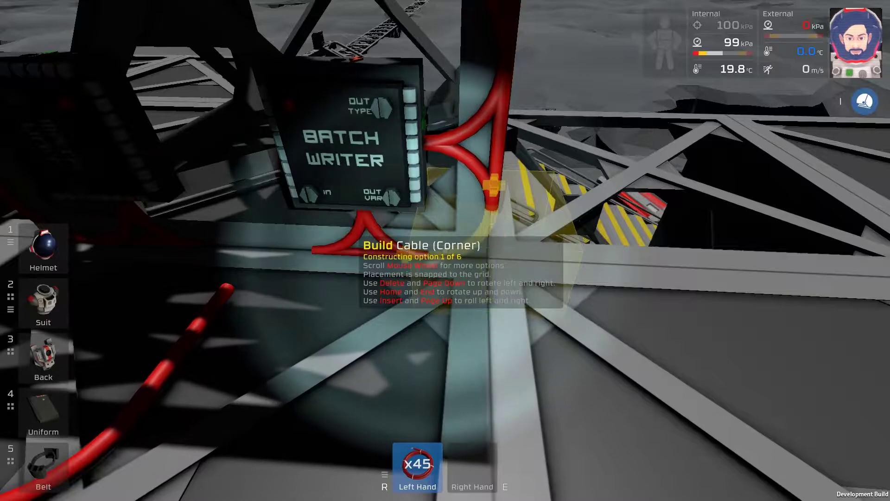
left_click(445, 250)
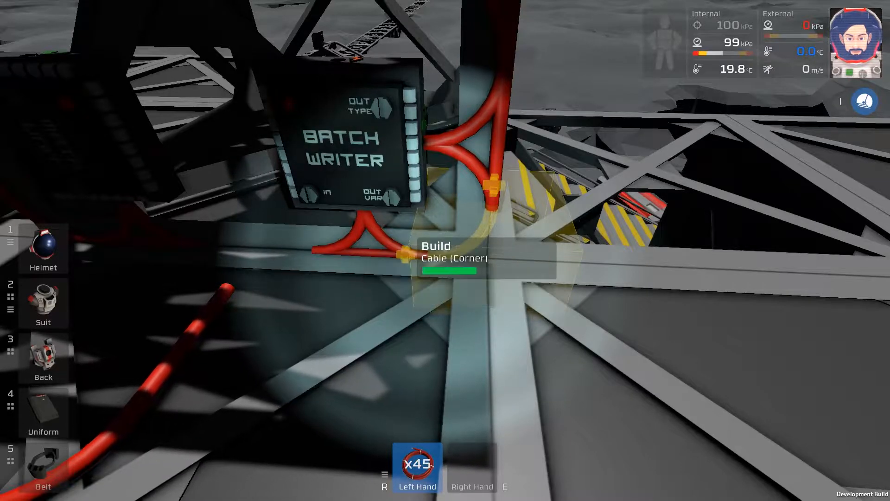
scroll(445, 251, "up", 1)
scroll(445, 250, "up", 1)
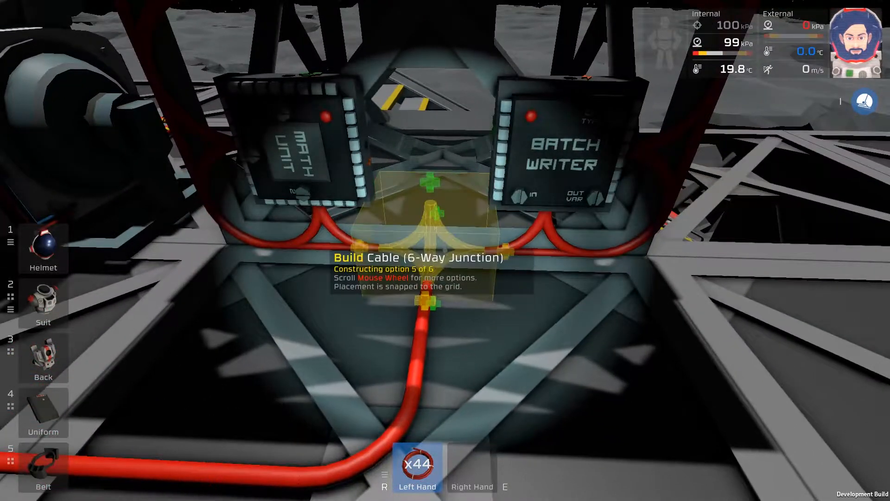
left_click(445, 251)
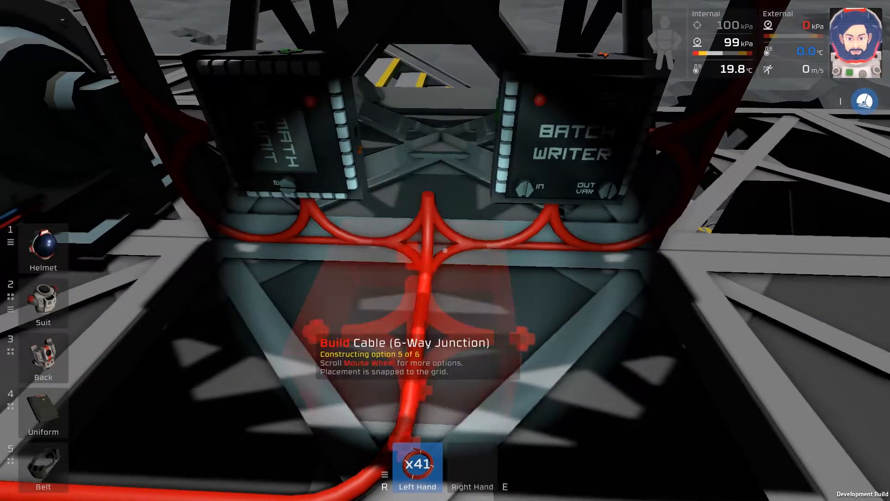
scroll(445, 251, "up", 1)
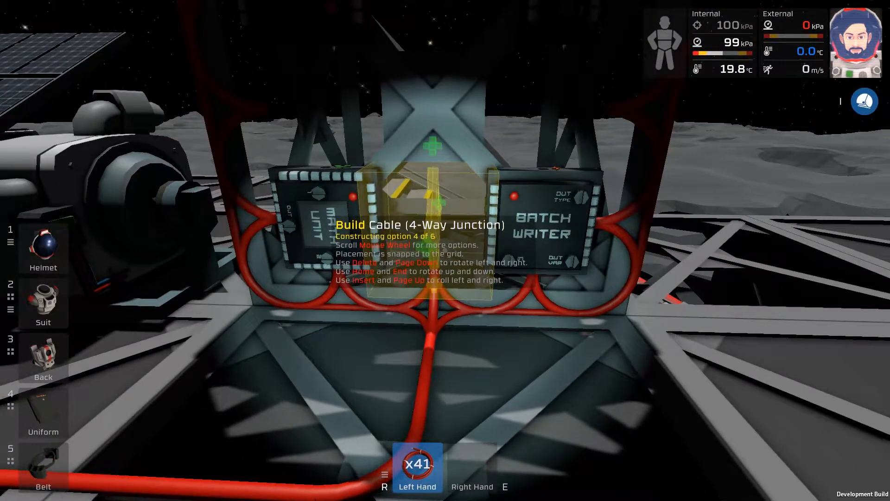
Step: Run 4-way junctions up the frame above the chips and around the Logic Reader
left_click(445, 251)
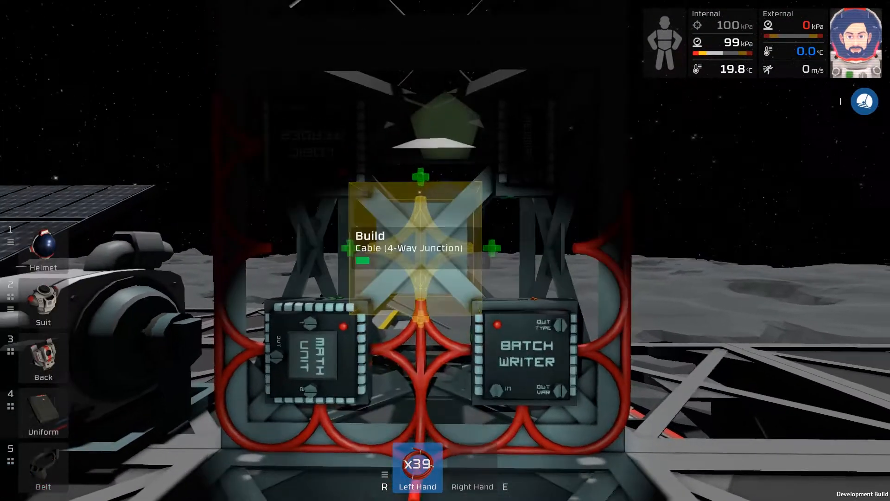
left_click(445, 251)
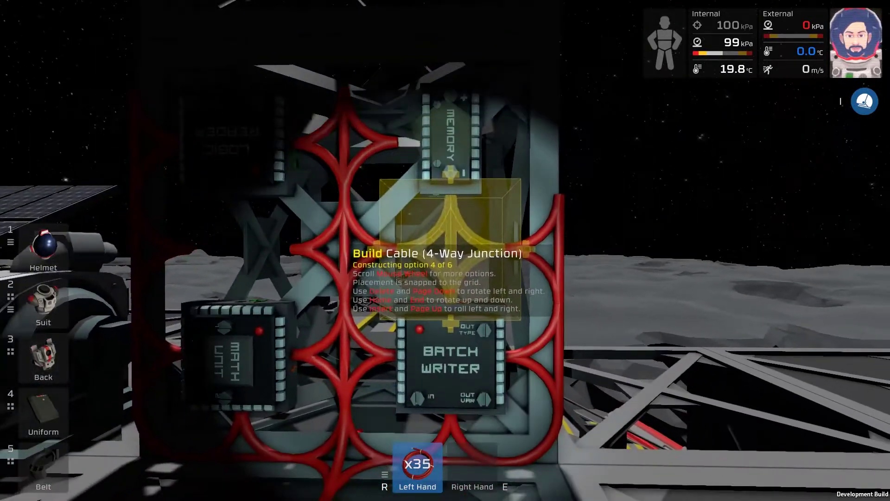
left_click(445, 250)
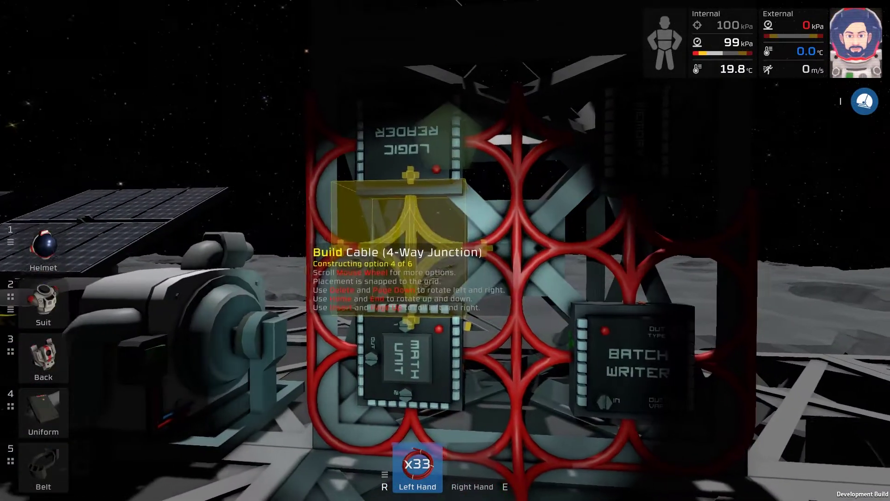
left_click(445, 251)
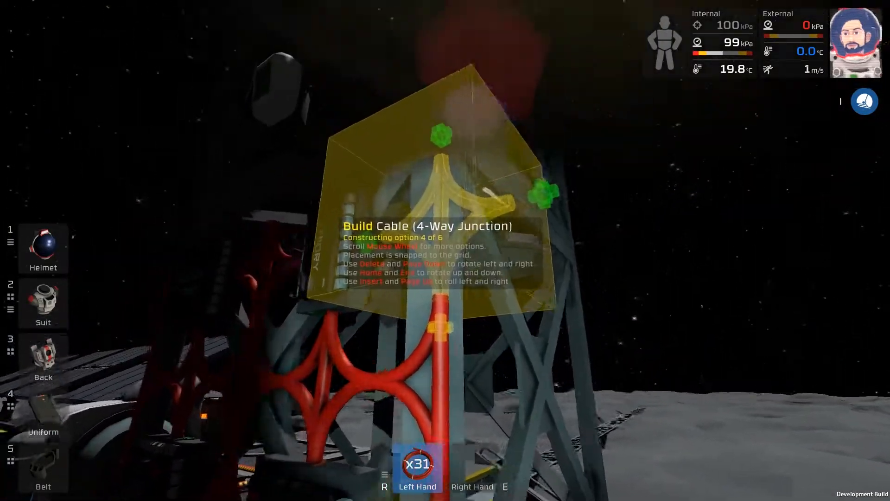
scroll(445, 251, "up", 1)
scroll(445, 250, "up", 1)
scroll(446, 251, "up", 1)
scroll(445, 250, "down", 1)
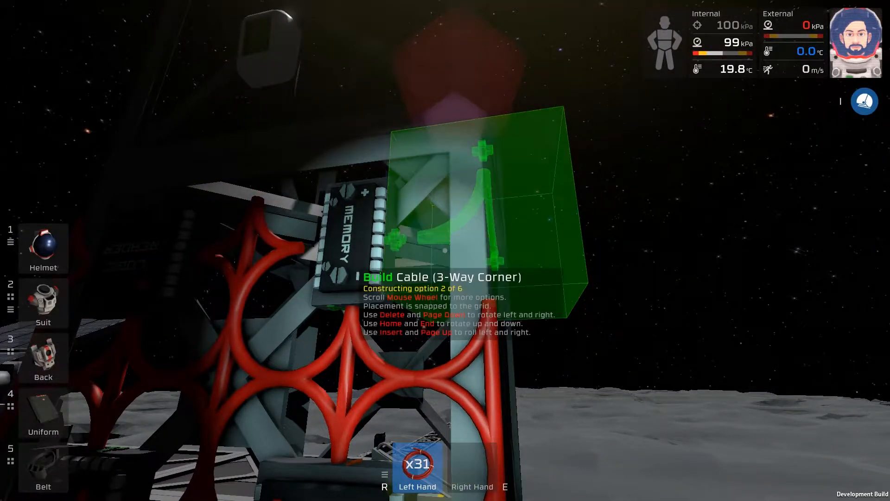
scroll(445, 250, "up", 1)
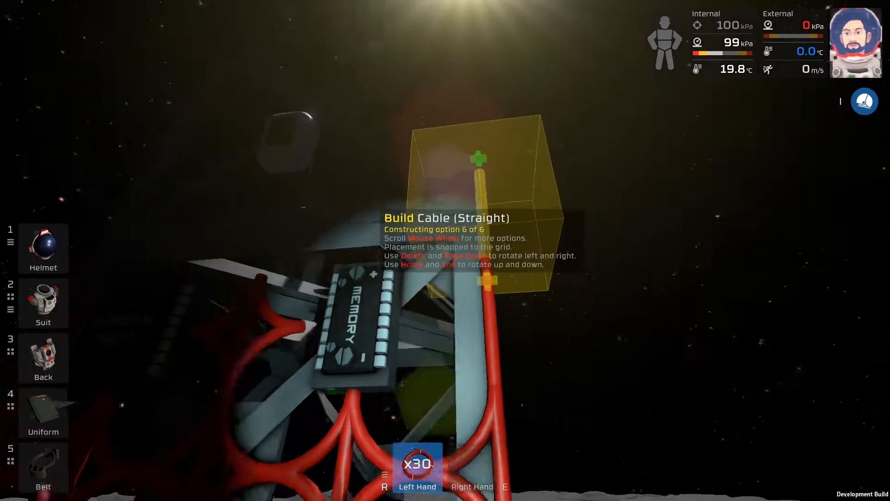
scroll(445, 250, "down", 1)
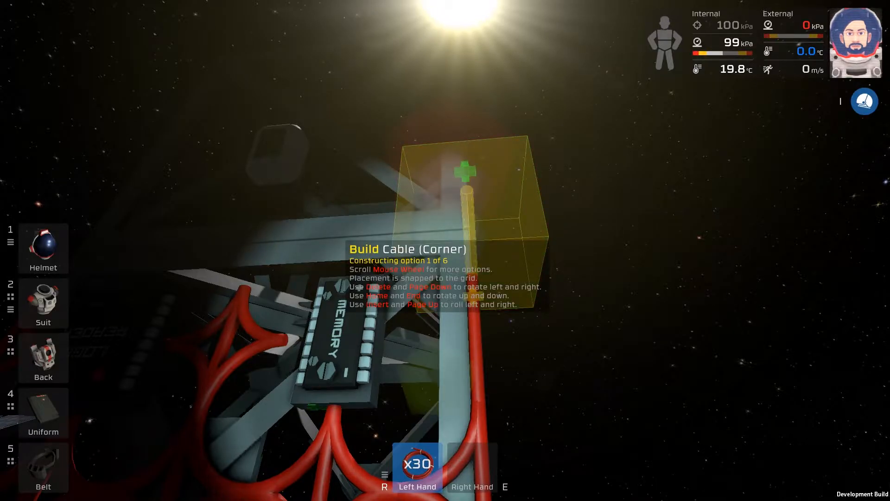
Step: Finish with corner cables by the Memory and Logic Reader and a top junction near the Memory
left_click(446, 251)
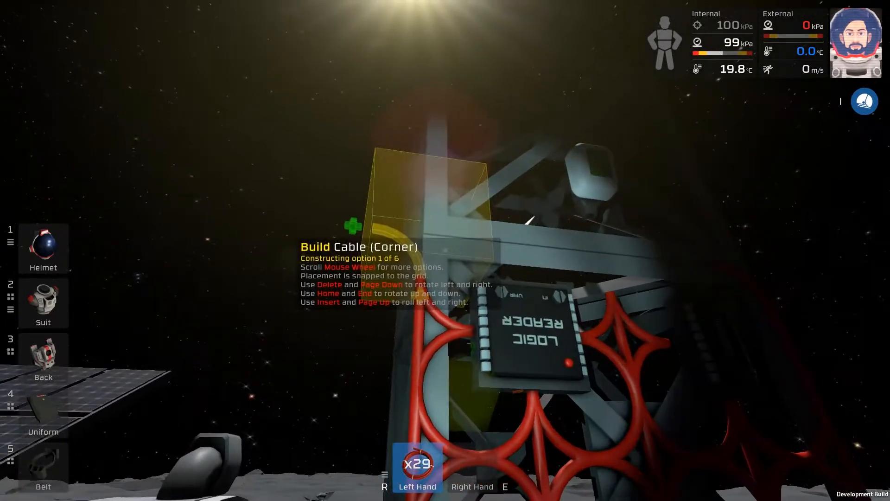
left_click(445, 250)
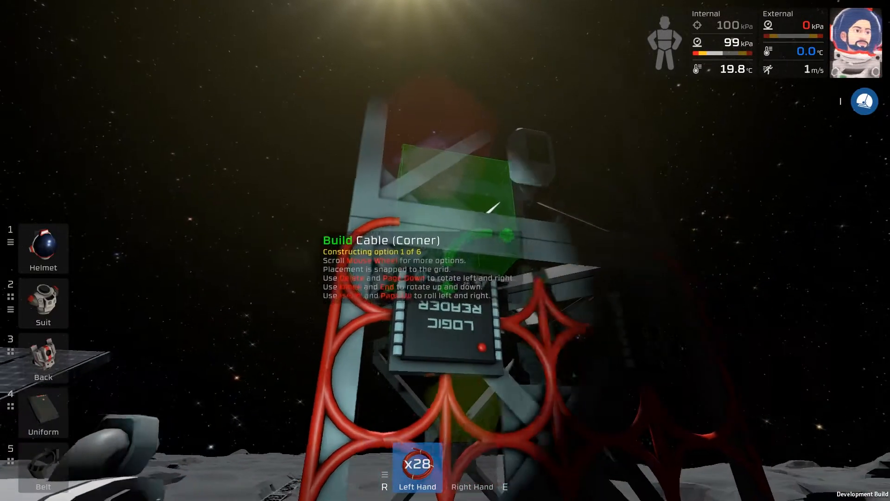
scroll(445, 251, "down", 1)
scroll(446, 251, "down", 1)
scroll(445, 251, "up", 1)
scroll(446, 251, "up", 1)
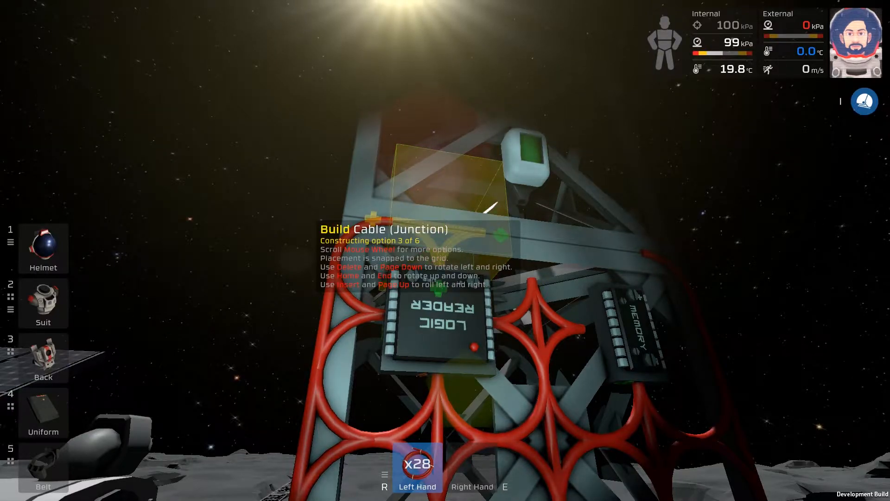
key("w")
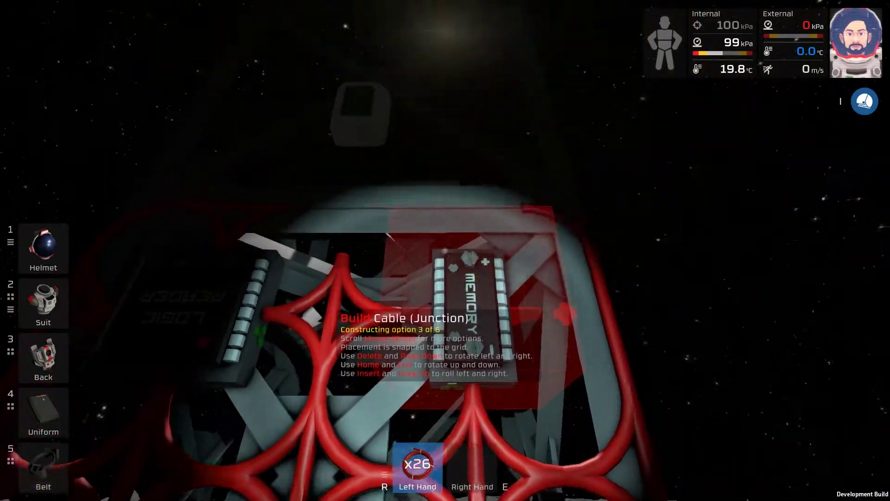
left_click(446, 250)
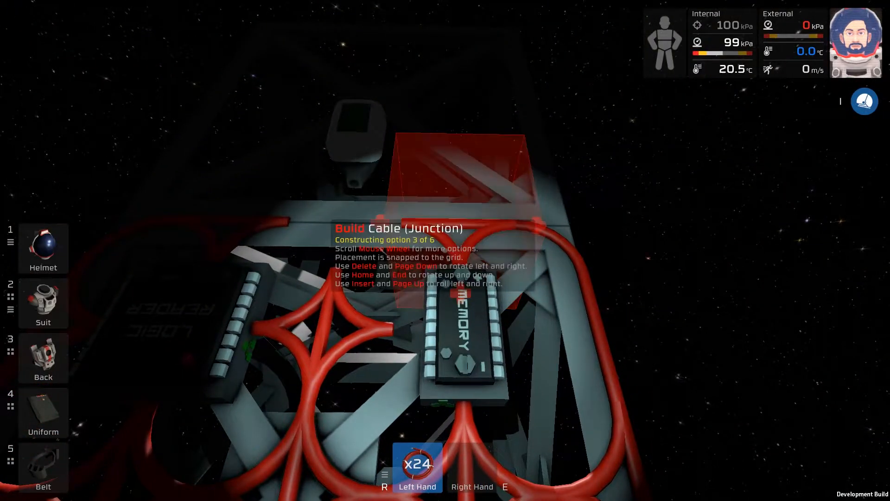
scroll(445, 251, "up", 1)
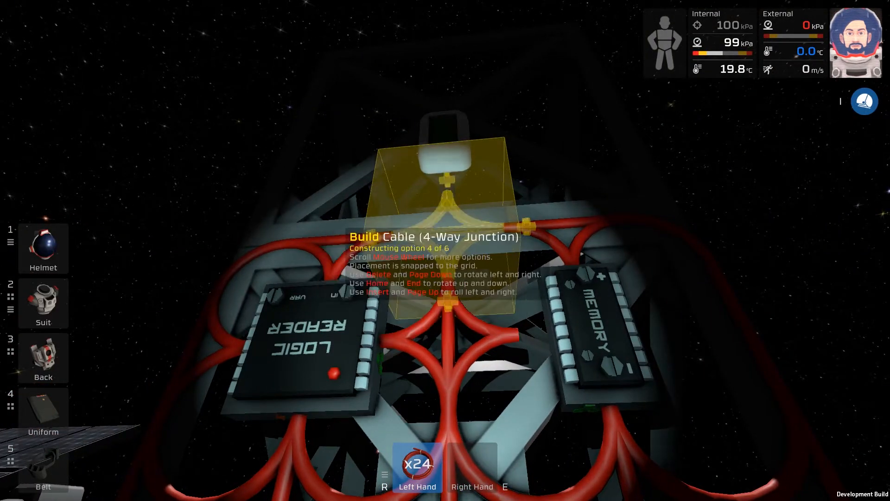
Step: Stop placing cable and walk back to inspect the Batch Writer and Math Unit
key("f")
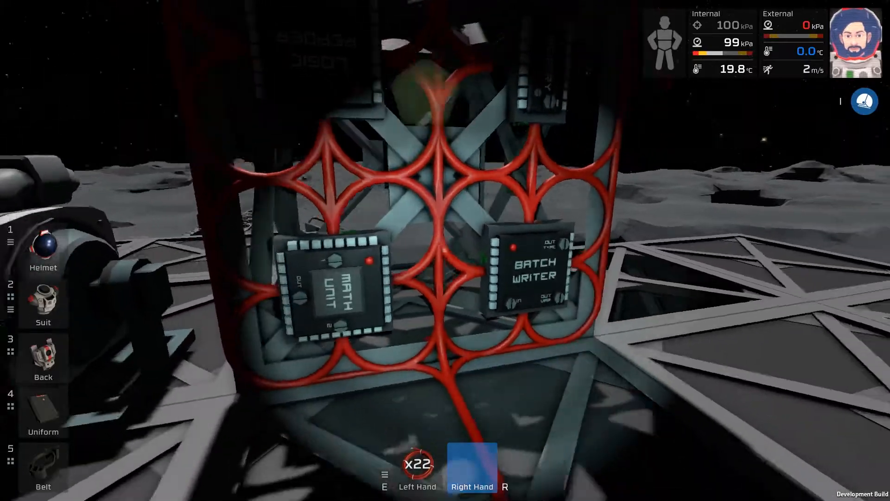
key("w")
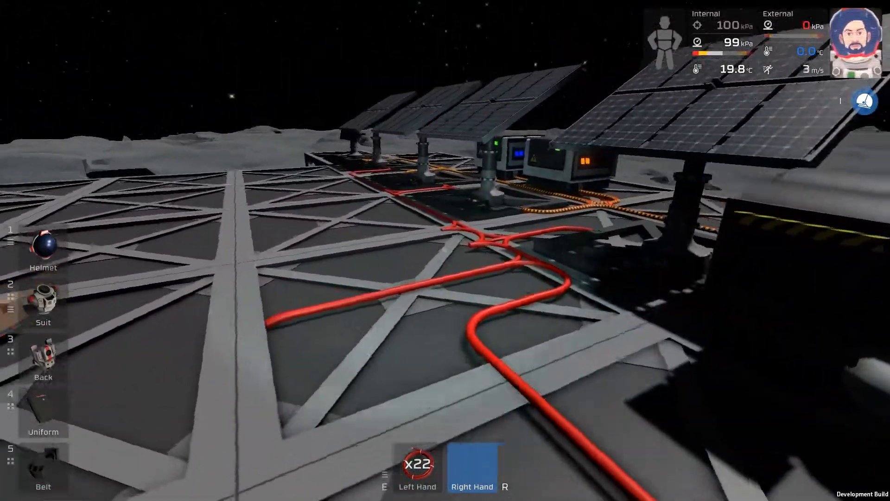
key("w")
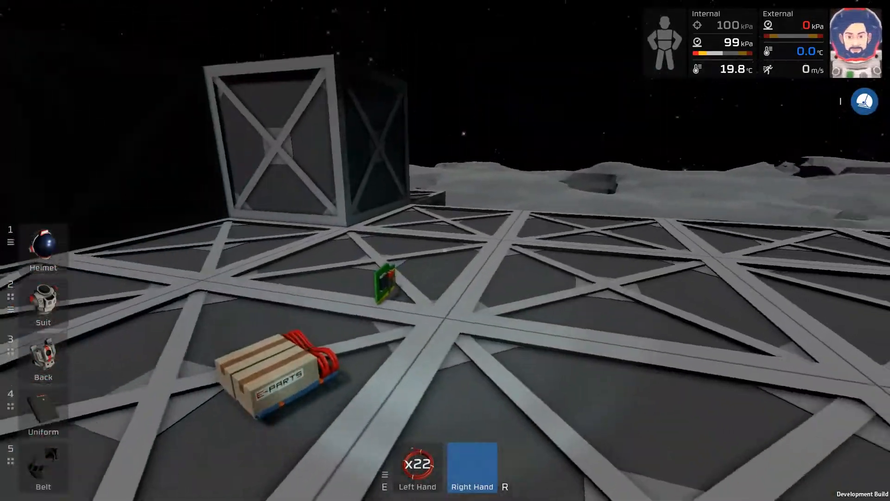
key("w")
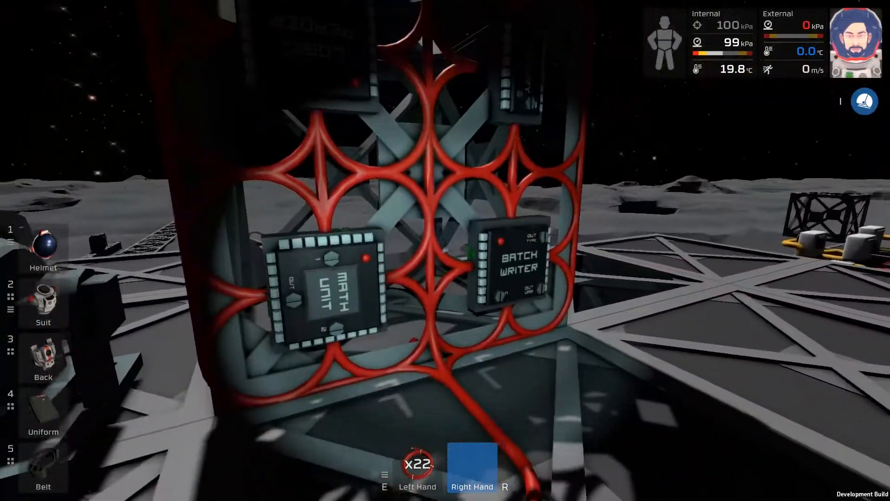
key("d")
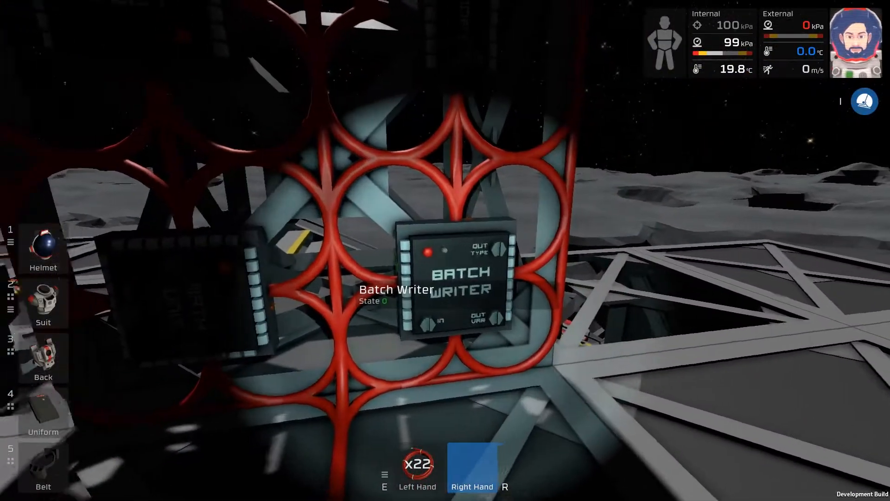
key("a")
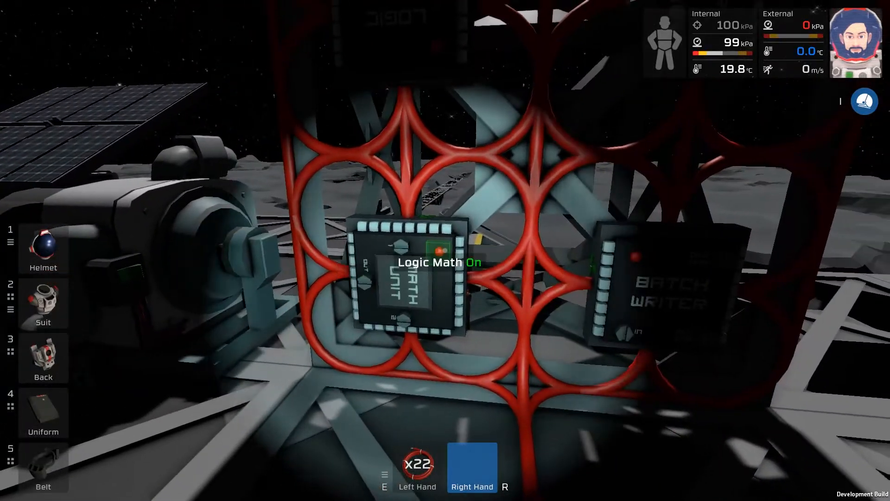
Step: Put the cable coil away and take the screwdriver into the left hand
key("5")
scroll(445, 251, "down", 2)
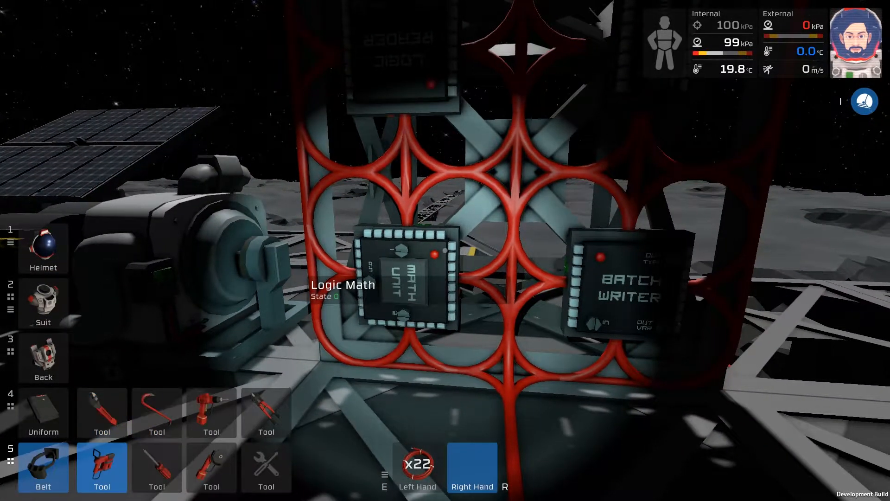
key("f")
scroll(446, 251, "down", 2)
left_click(445, 251)
key("1")
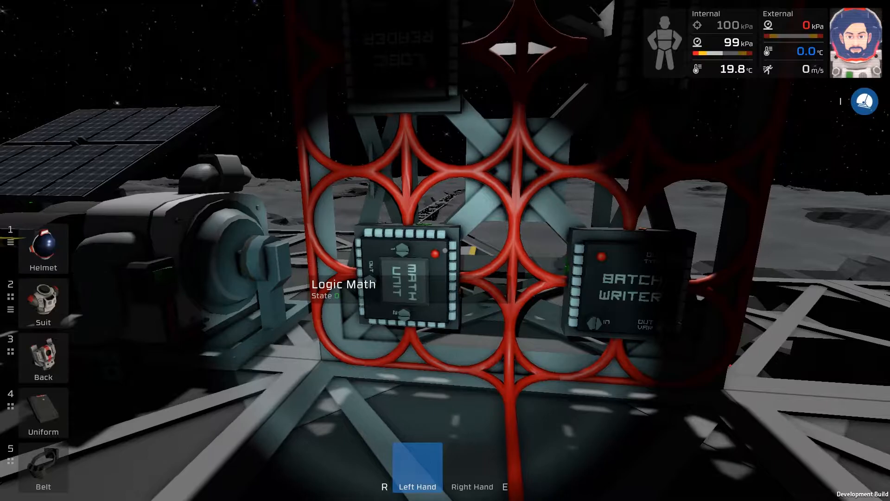
key("5")
scroll(446, 251, "down", 1)
scroll(445, 250, "down", 1)
left_click(445, 250)
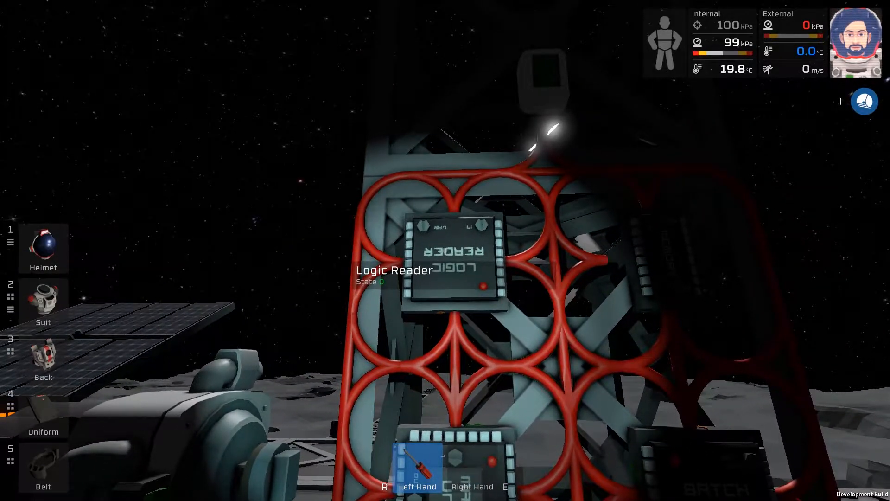
Step: Cycle the Logic Reader's input device until it reads the Daylight Sensor
key("w")
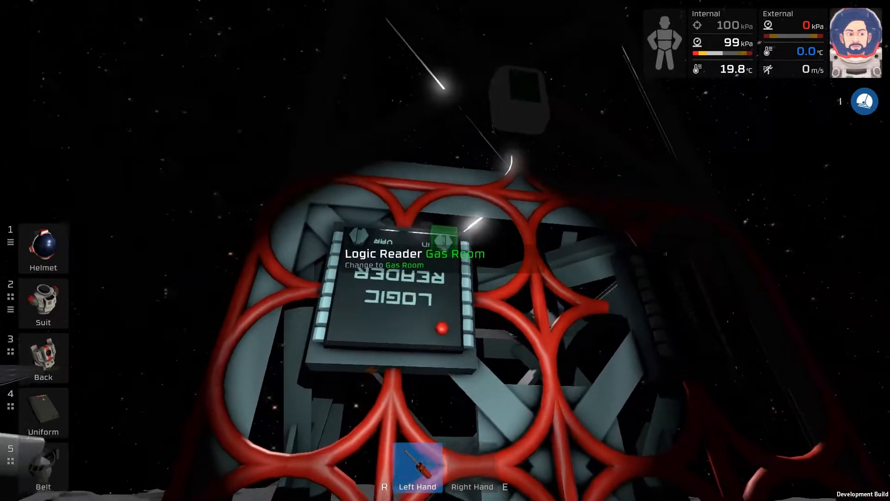
scroll(446, 251, "down", 1)
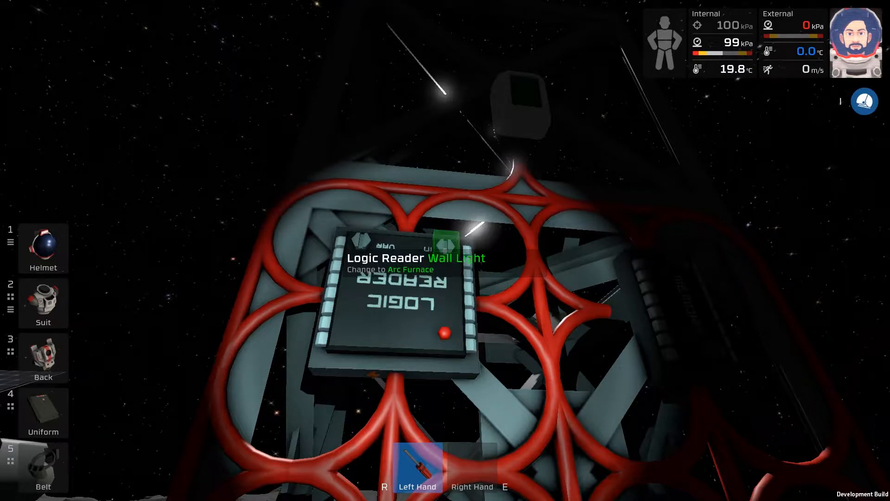
left_click(446, 244)
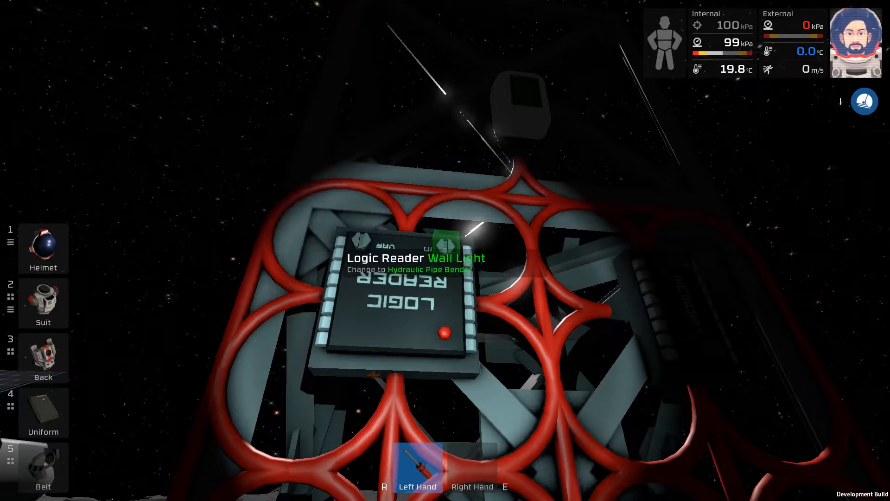
left_click(445, 245)
scroll(445, 245, "down", 1)
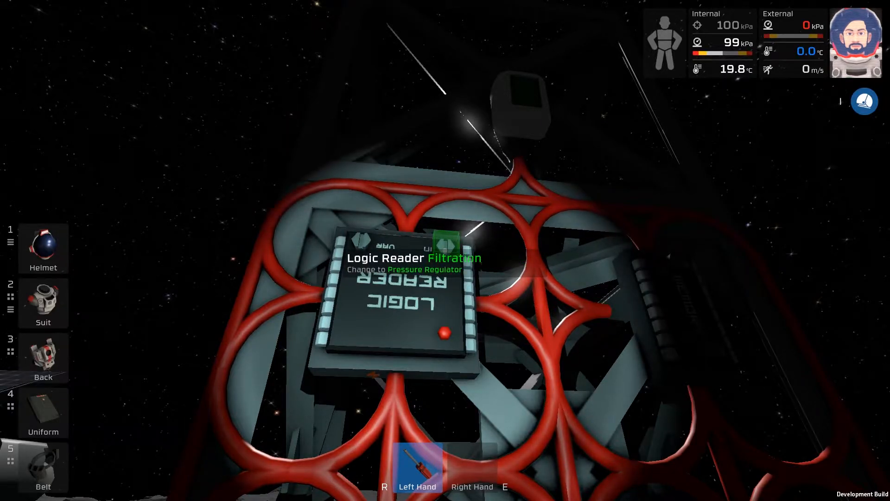
left_click(445, 245)
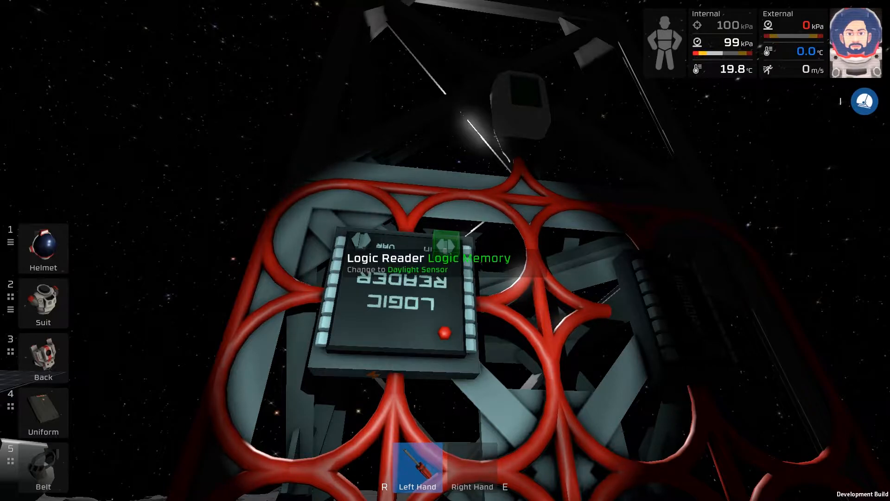
key("s")
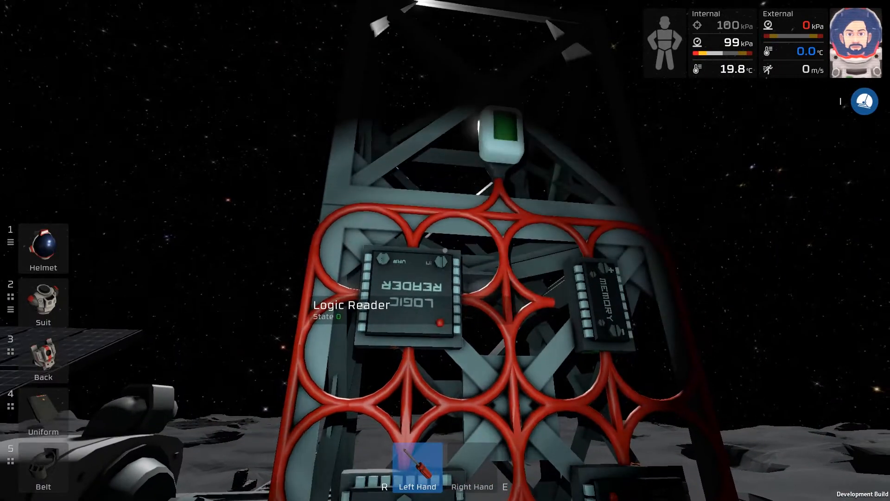
key("w")
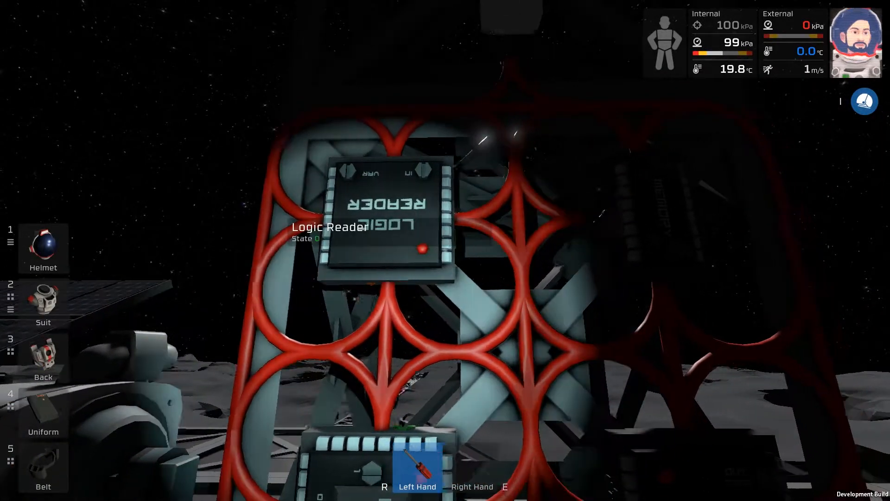
Step: Raise the Logic Memory to 1 and cycle the Math Unit's Input 1 device
key("w")
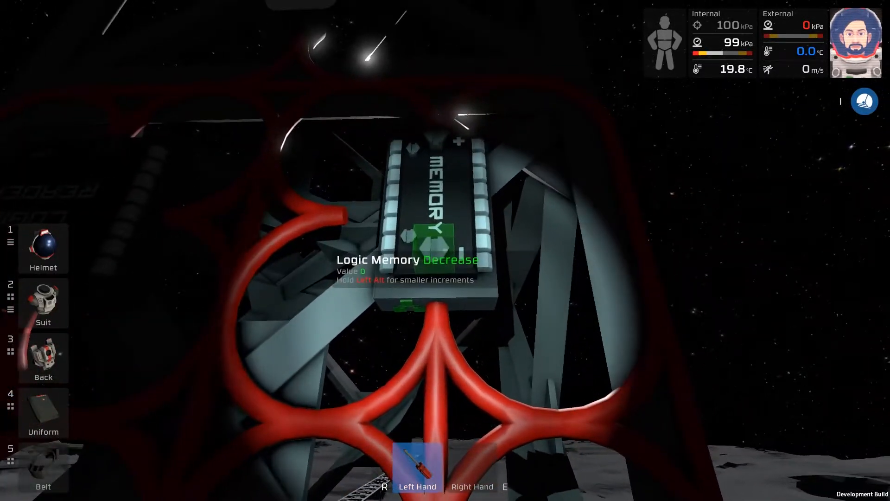
left_click(445, 251)
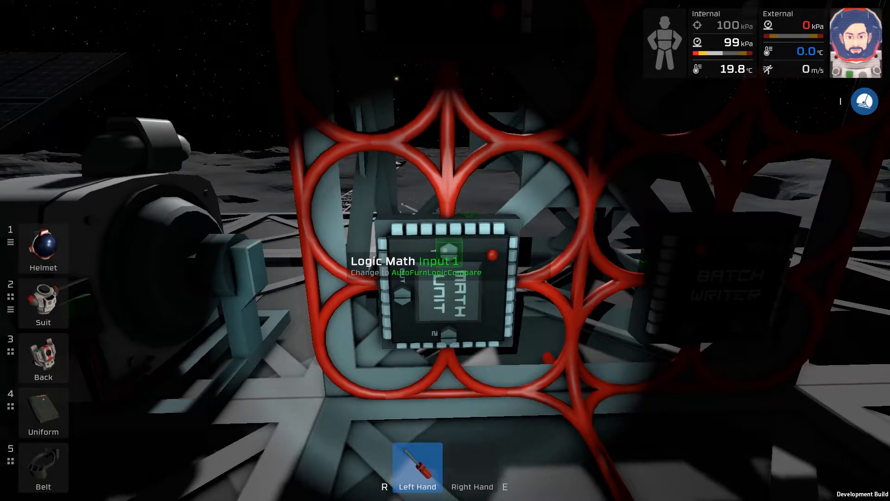
left_click(445, 250)
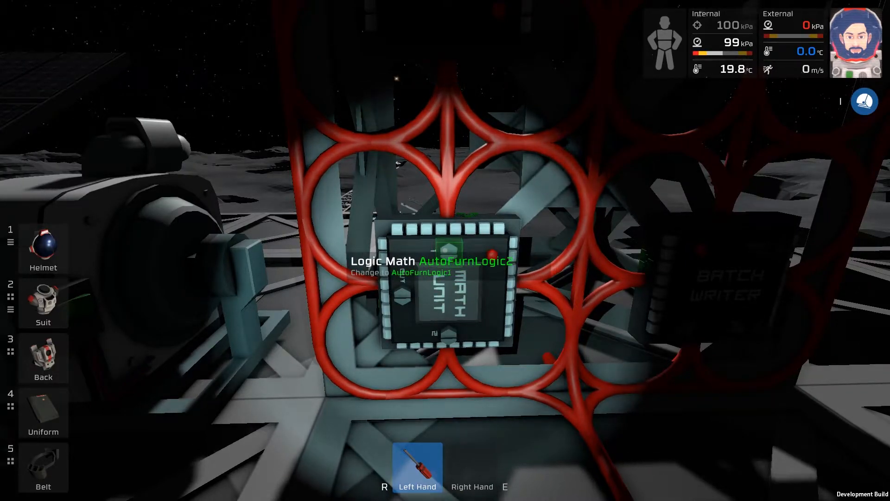
left_click(445, 251)
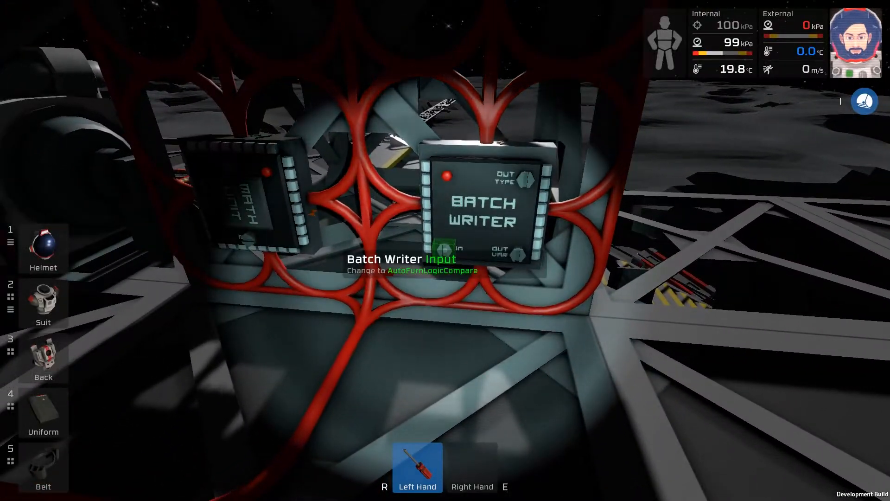
Step: Set the Batch Writer's input to Logic Math and its output variable to Vertical
left_click(445, 251)
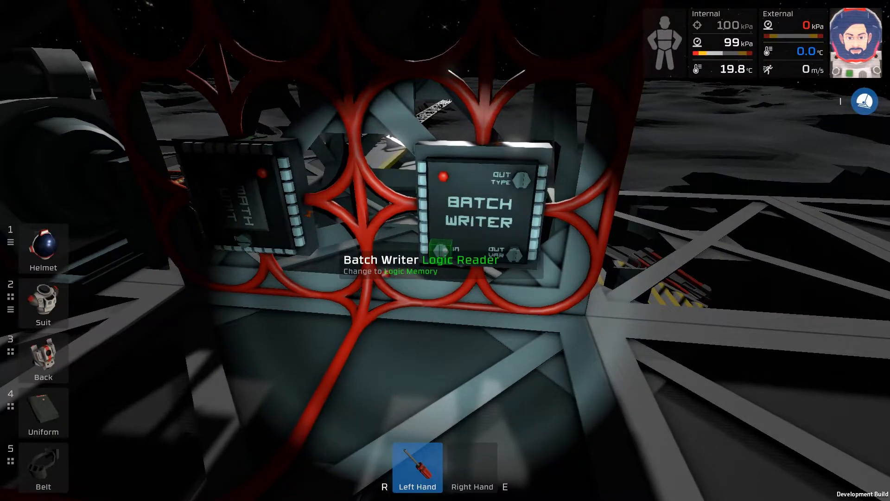
left_click(445, 251)
left_click(441, 249)
left_click(440, 249)
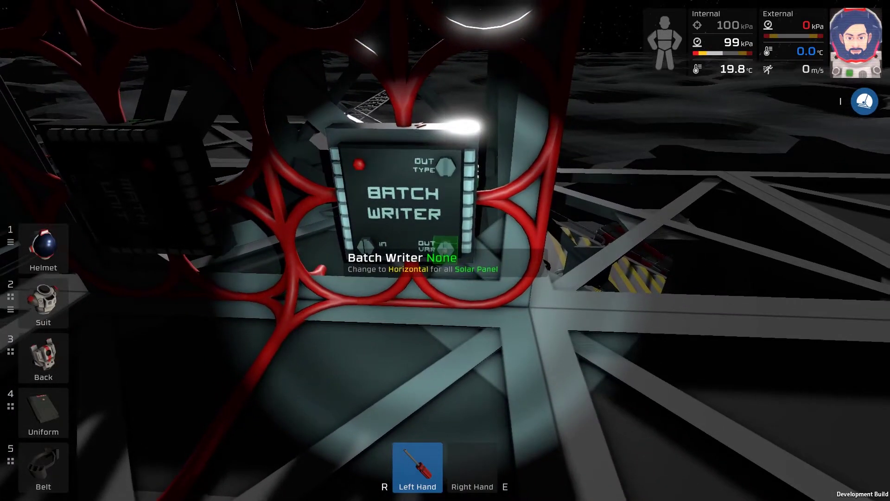
left_click(446, 250)
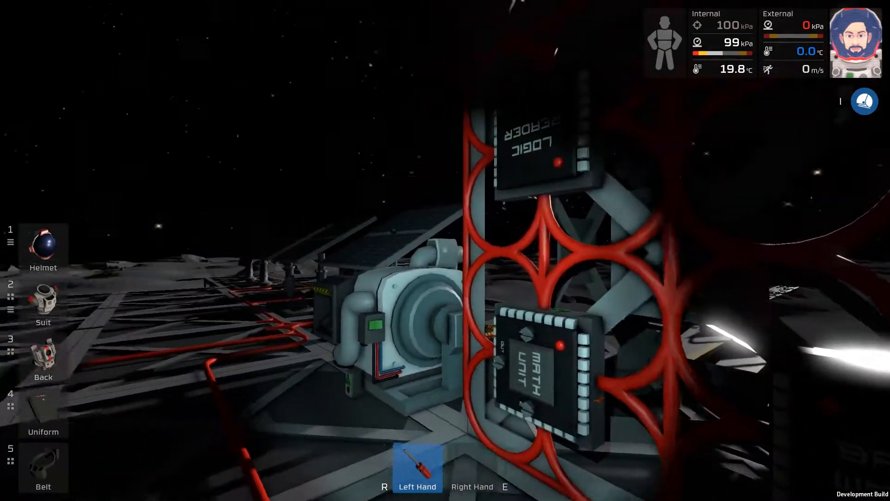
Step: Rotate Solar 1 with the wrench to face the sun, reaching about 371 W at 100% visibility
key("5")
scroll(445, 250, "down", 1)
scroll(445, 251, "down", 1)
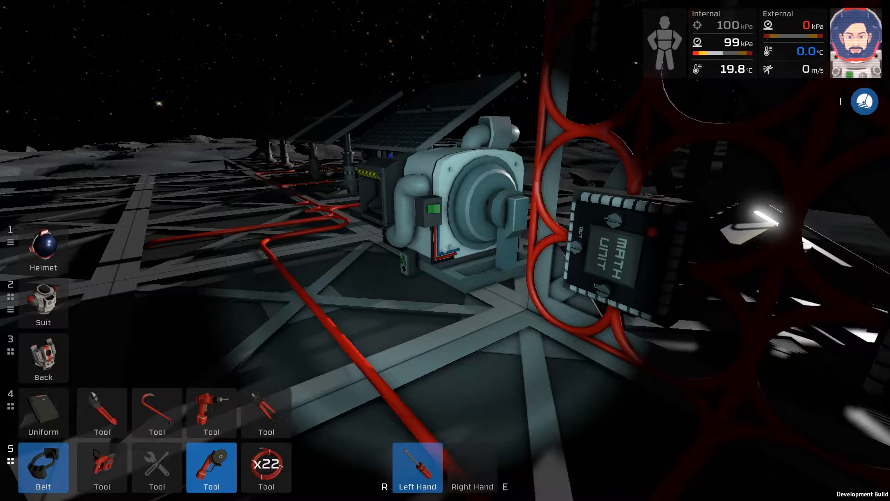
scroll(445, 251, "up", 1)
left_click(446, 250)
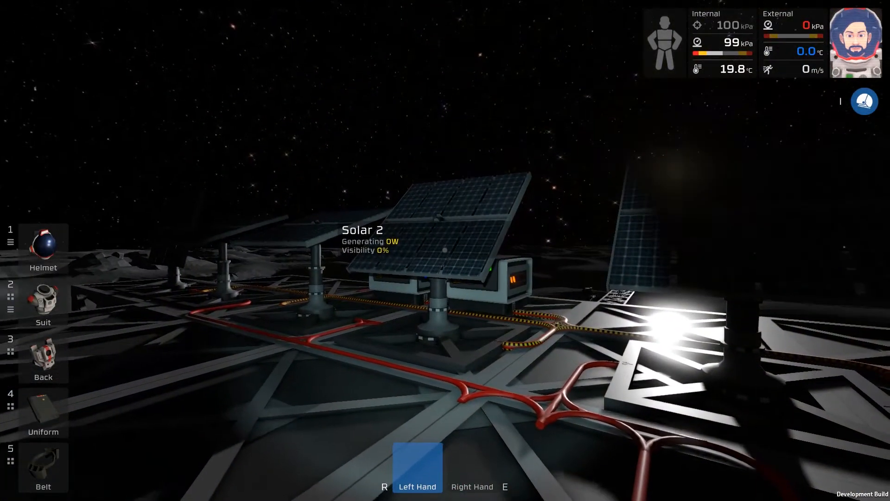
key("5")
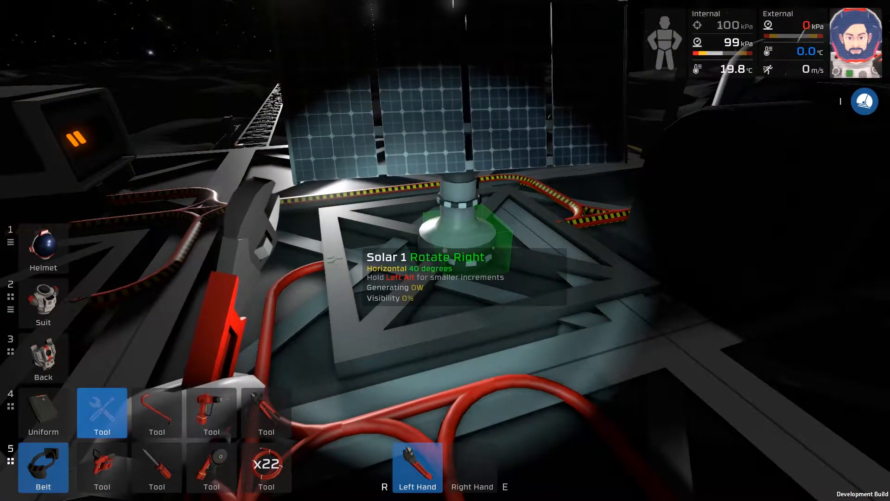
left_click(445, 250)
left_click(445, 251)
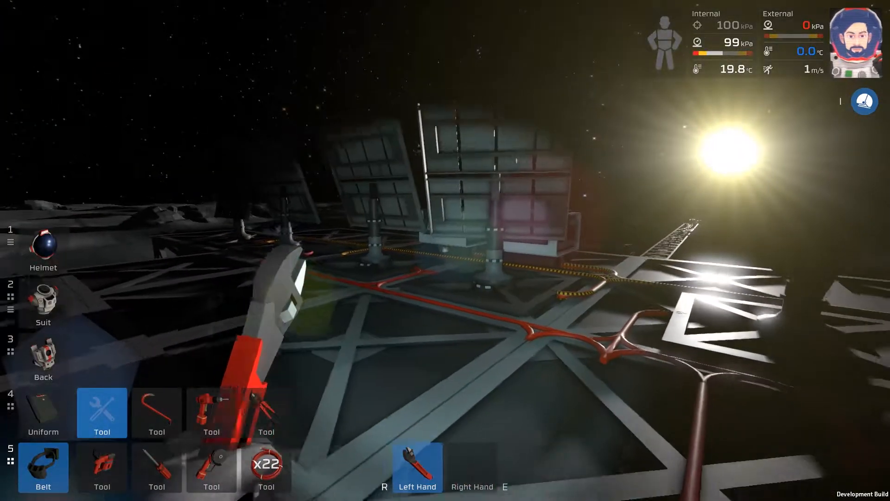
key("5")
Step: Walk around Solar 1 and between the panels checking their angle and output
key("w")
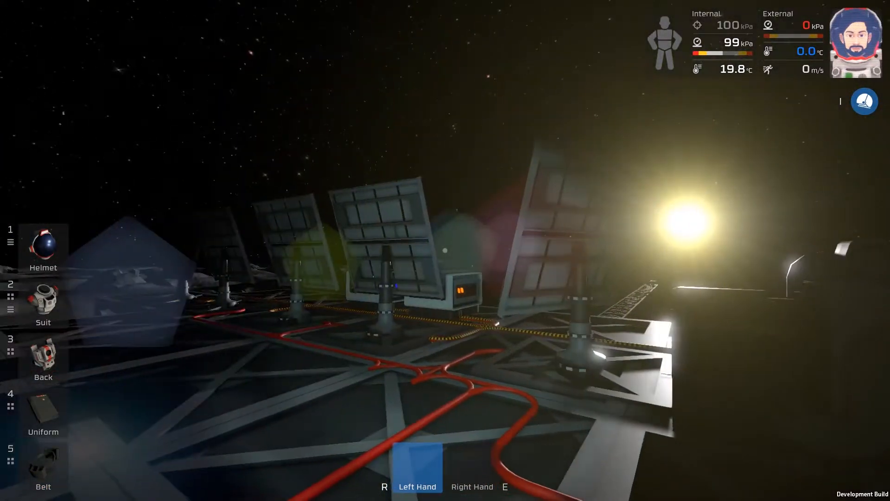
key("a")
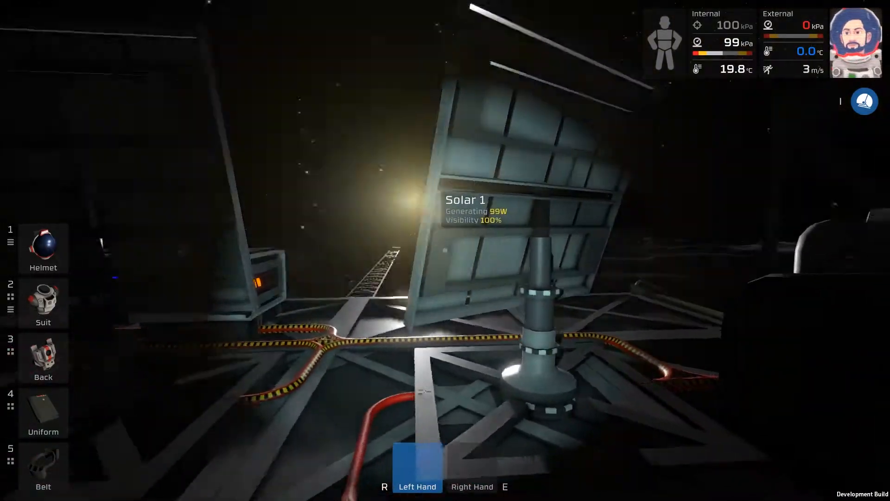
key("w")
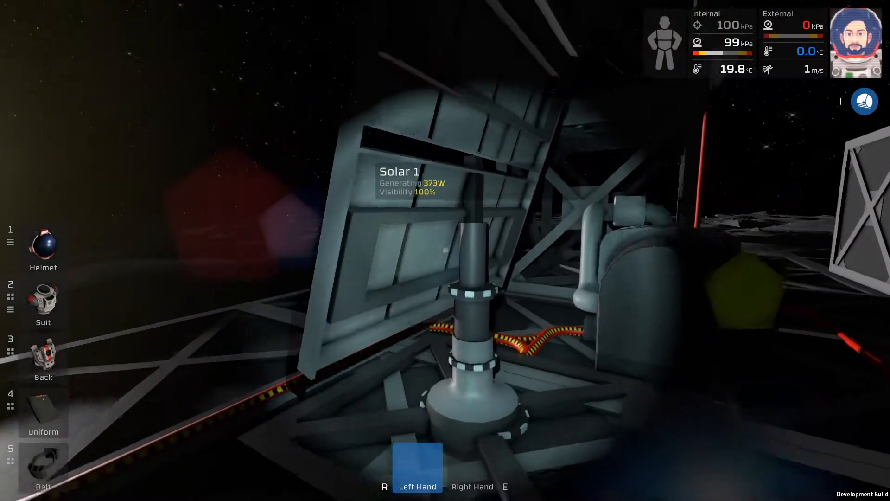
key("w")
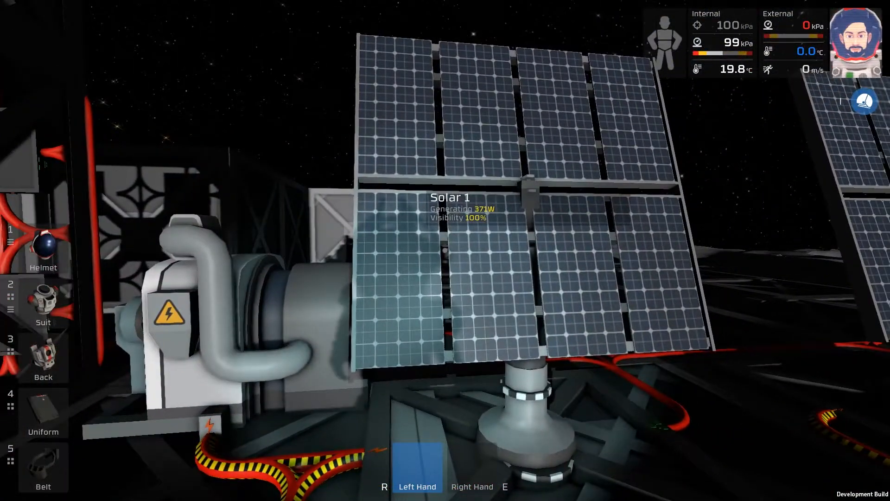
key("w")
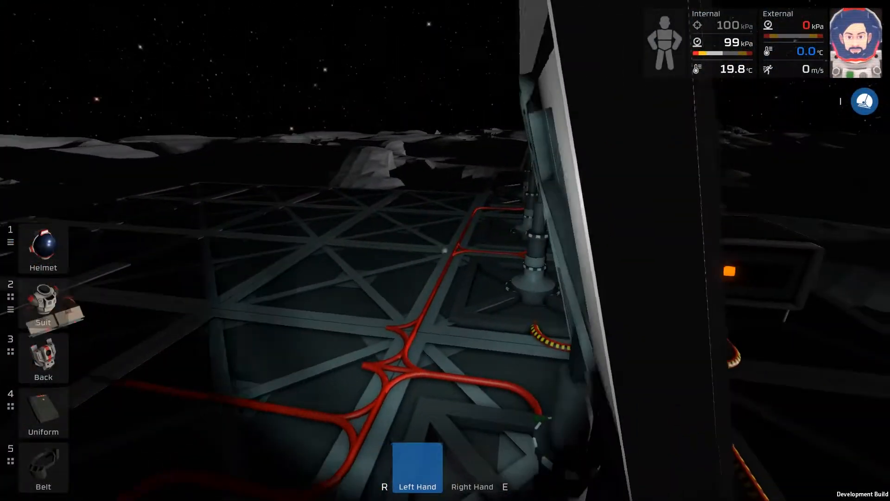
key("w")
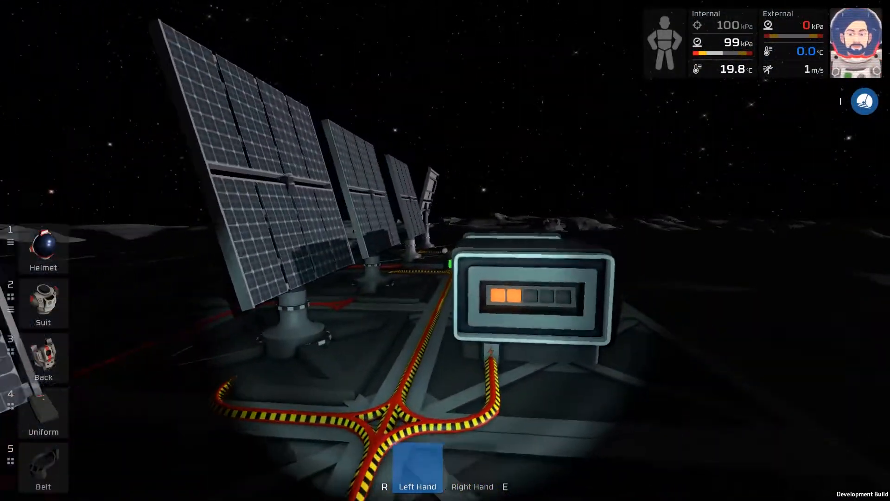
Step: Cycle belt and inventory slots to view the jetpack's contents
key("5")
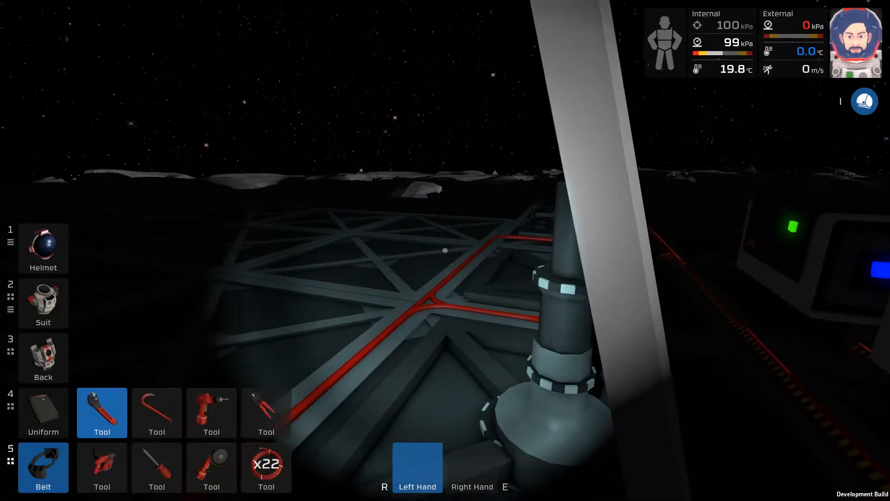
key("4")
key("3")
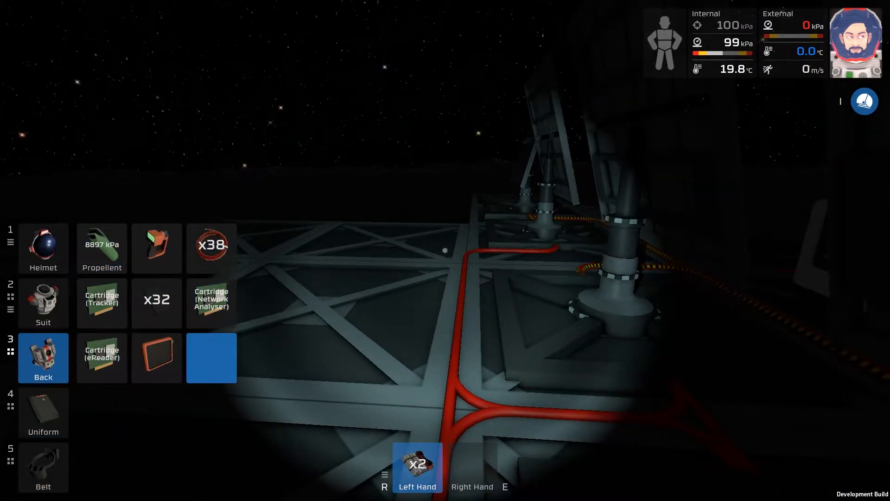
Step: Build a solar panel on the iron frame platform and look it over
key("1")
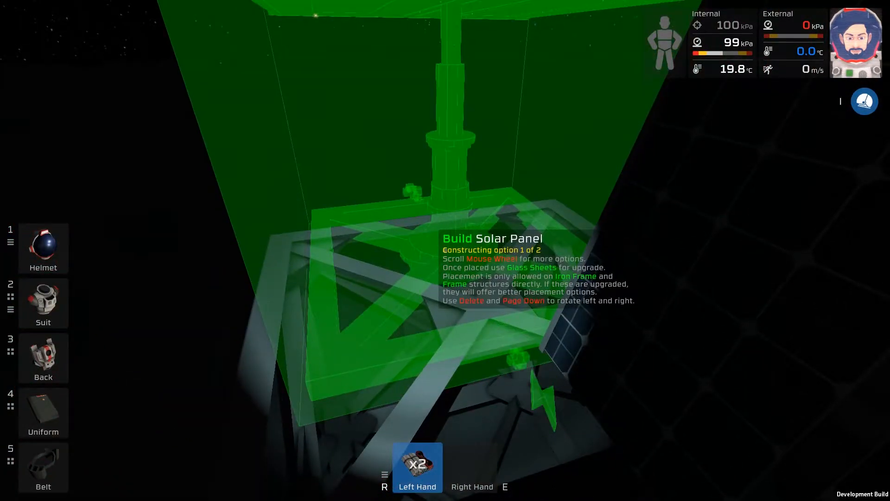
left_click(445, 250)
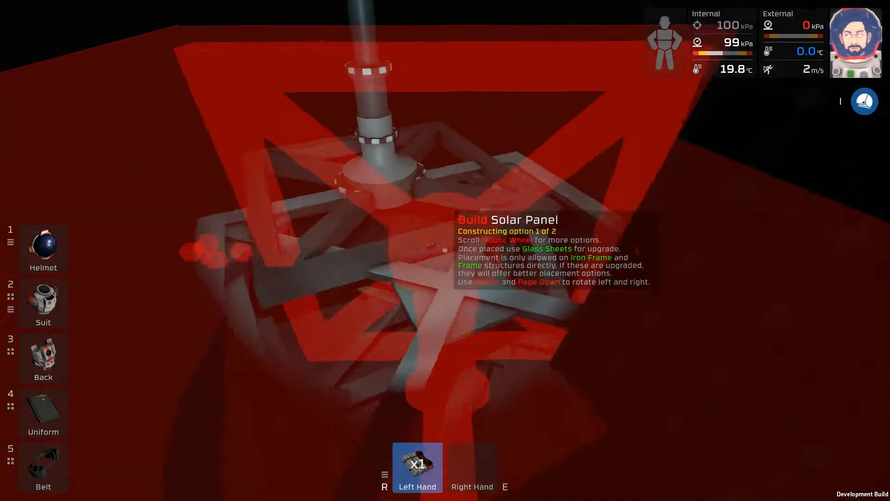
key("1")
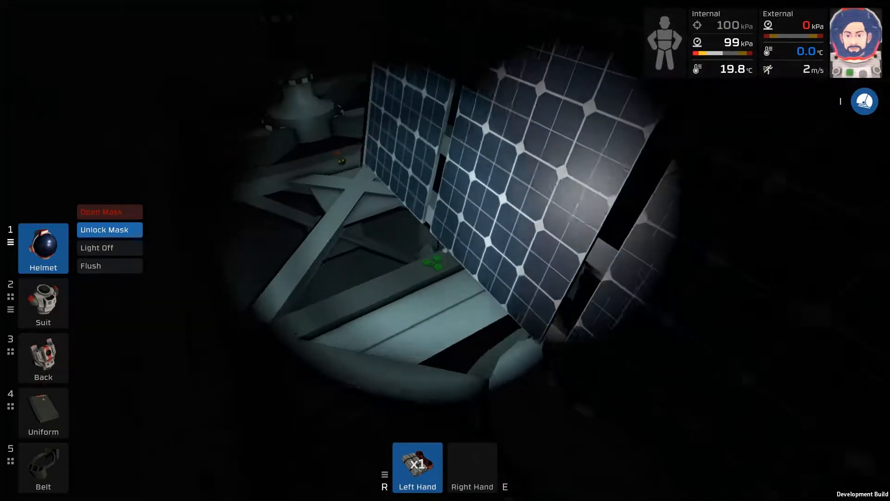
Step: Dismantle the unwanted solar panel with the drill, then stow the drill and panel kit
key("5")
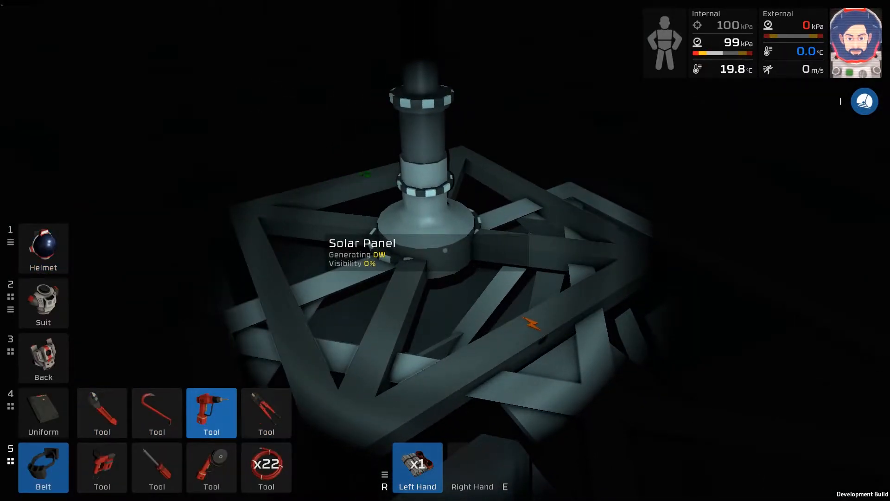
key("f")
left_click(445, 250)
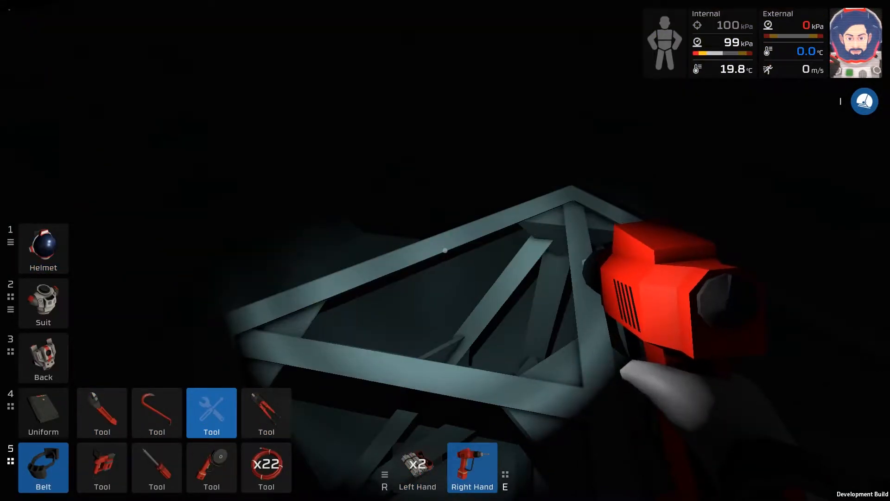
key("f")
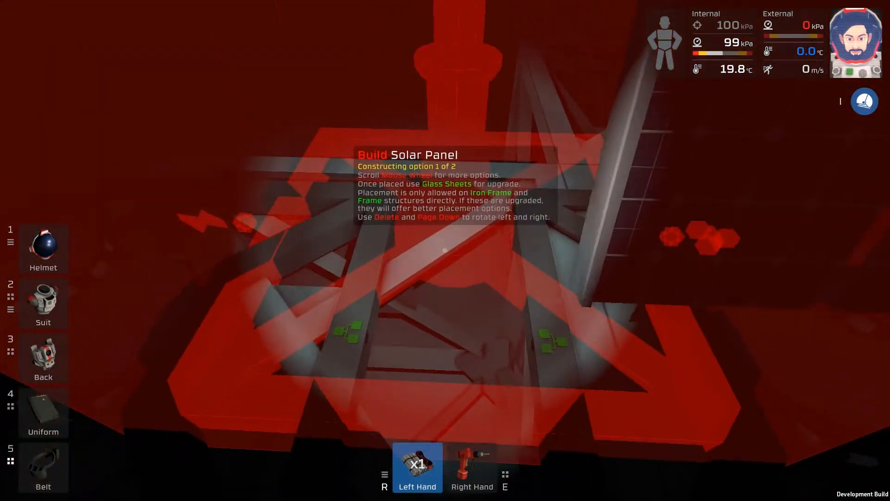
key("f")
key("5")
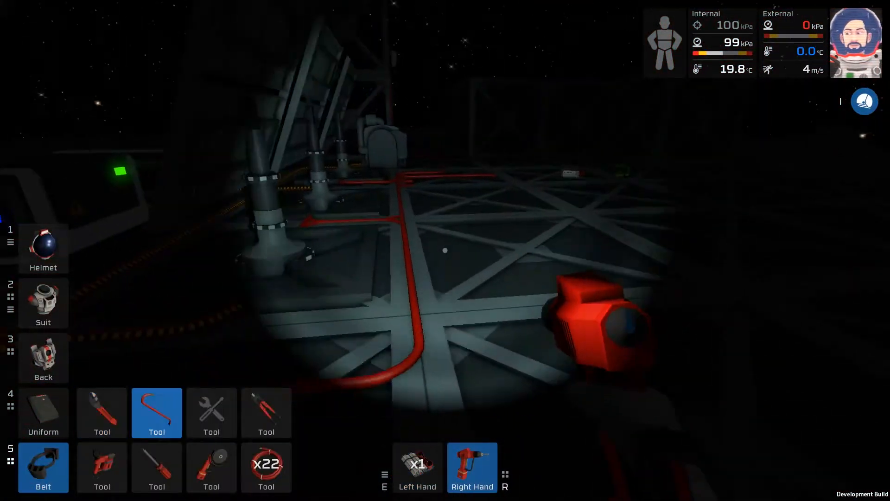
key("1")
Step: Walk back to the station and climb up to the airlock door
key("w")
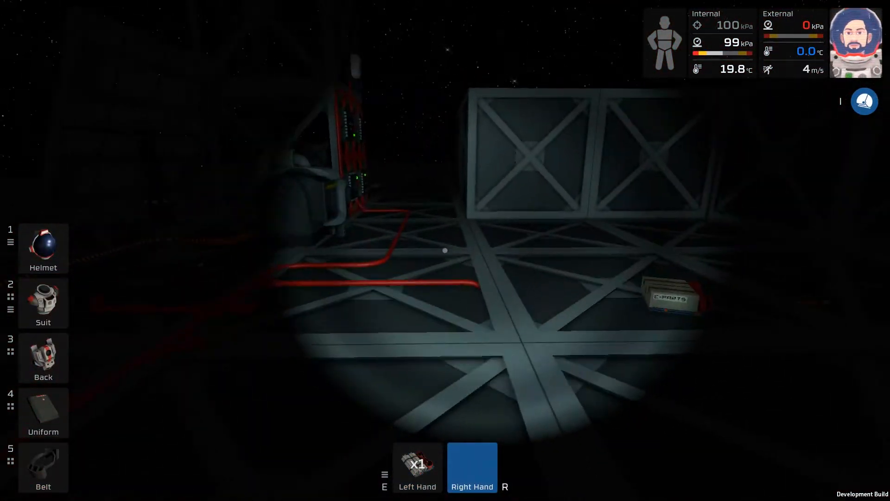
key("w")
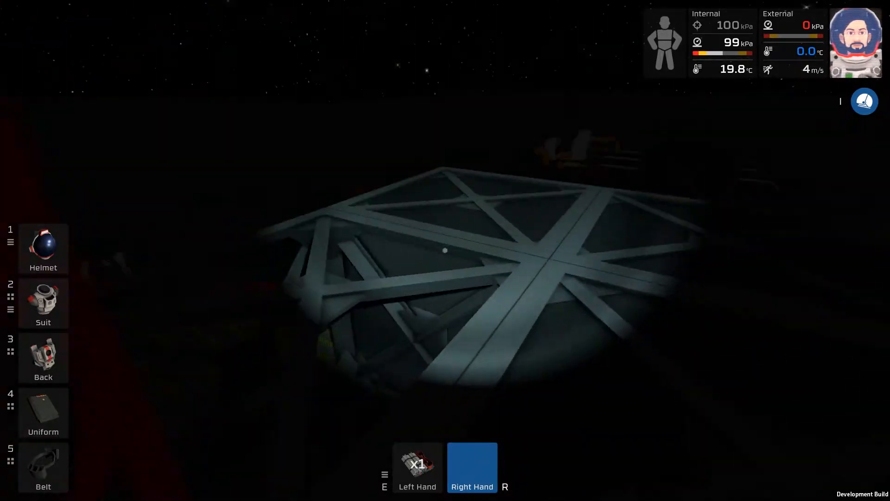
key("w")
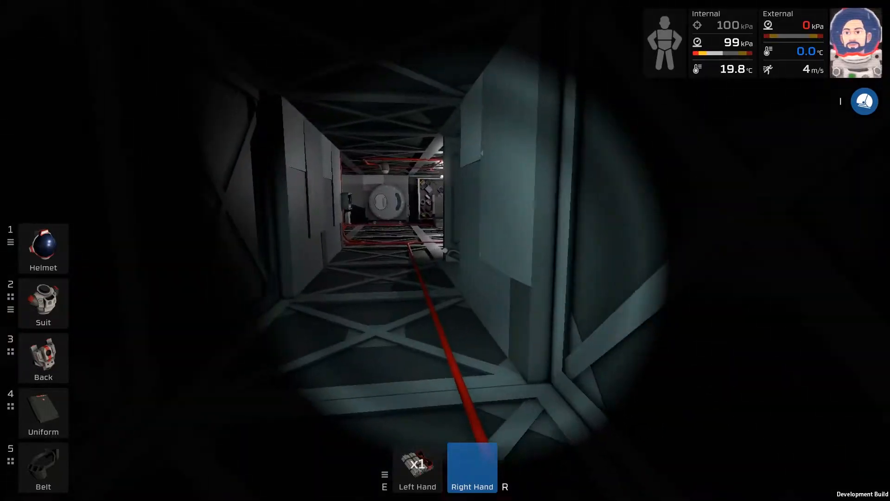
Step: Power on the autolathe set to Iron Frames and switch on the electronics printer
key("w")
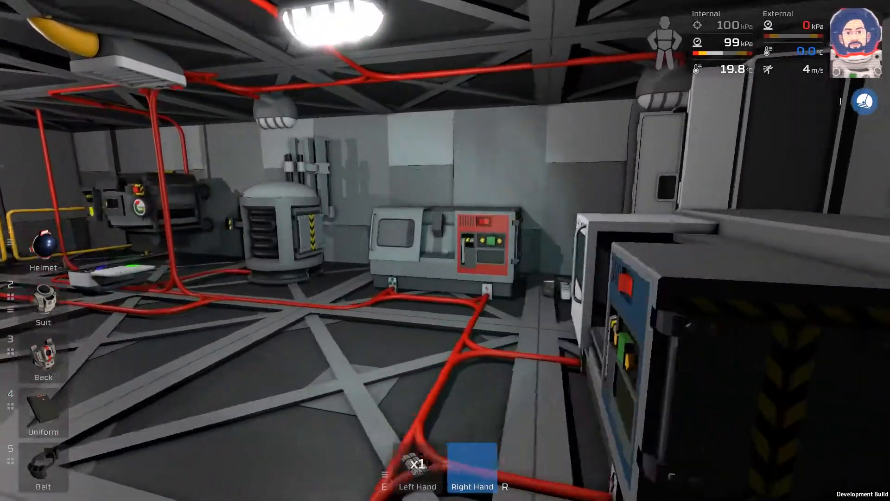
key("w")
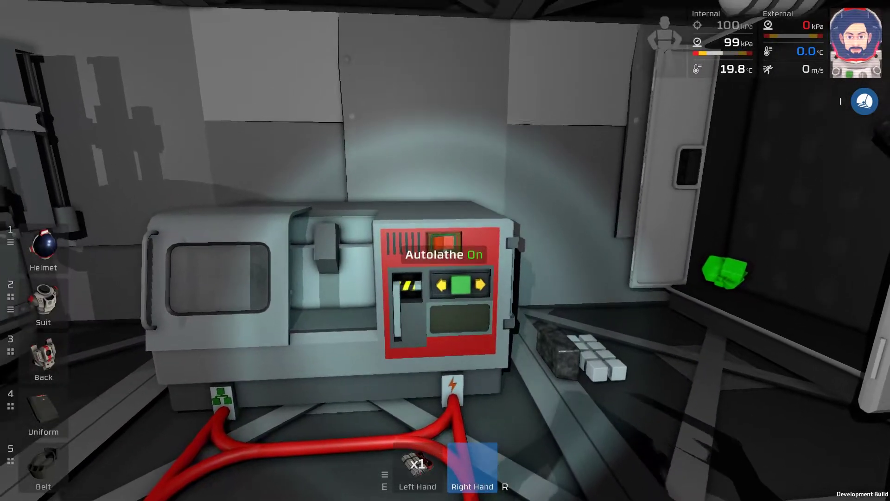
left_click(445, 250)
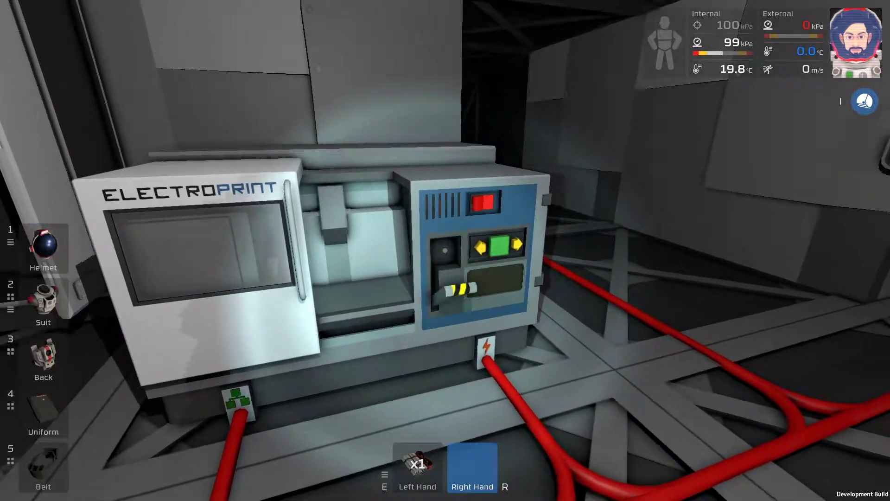
left_click(445, 251)
Step: Load an iron ingot into the autolathe and collect the finished iron frames
key("w")
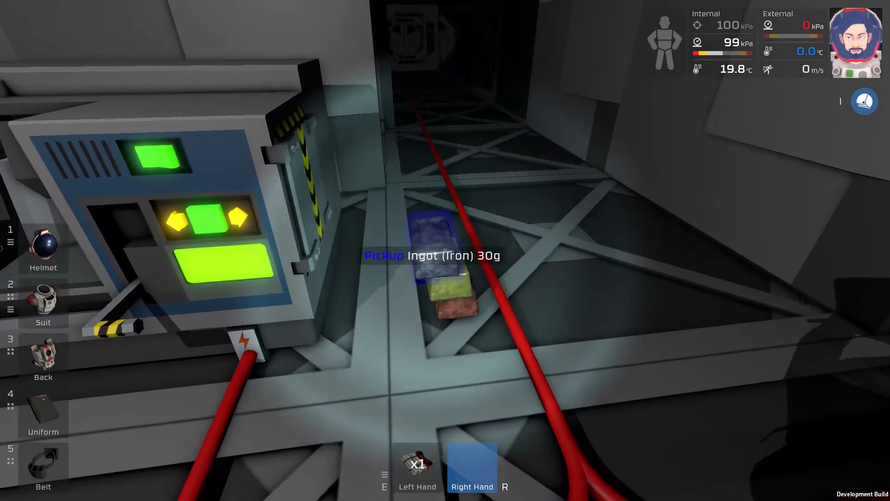
left_click(446, 251)
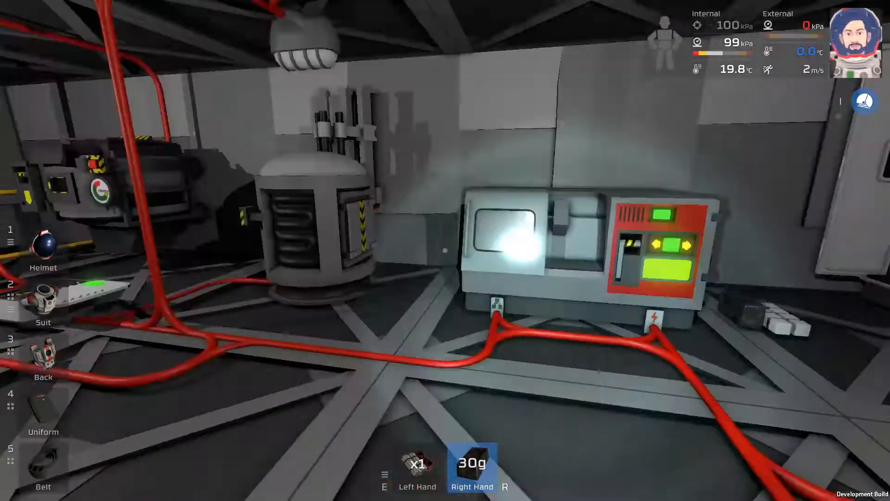
key("w")
left_click(445, 250)
key("w")
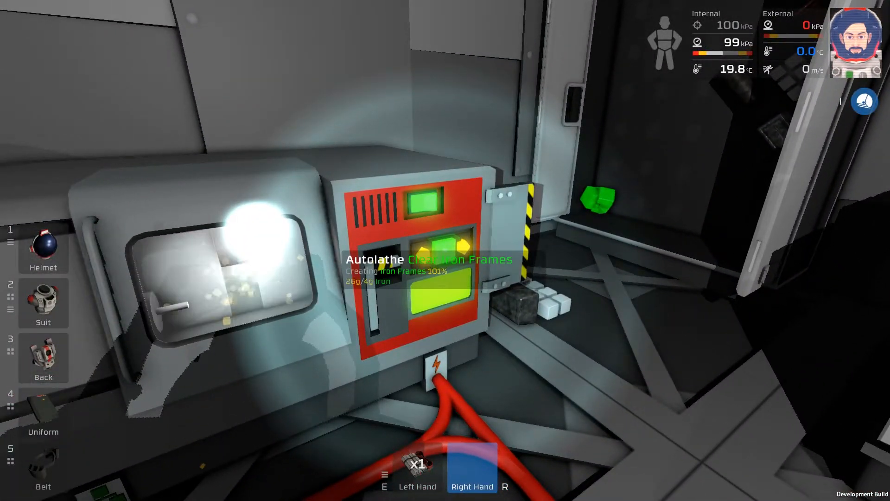
key("a")
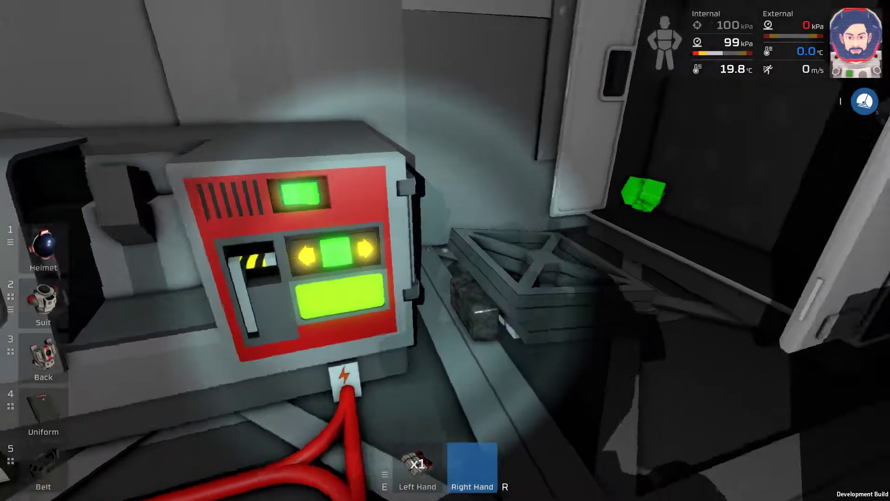
left_click(446, 250)
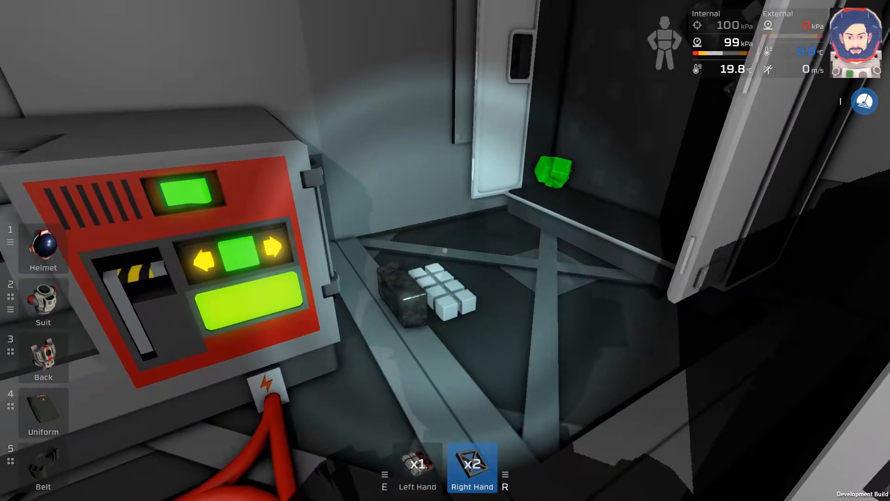
Step: Stow the produced iron sheets in the uniform and walk back out through the corridor
key("s")
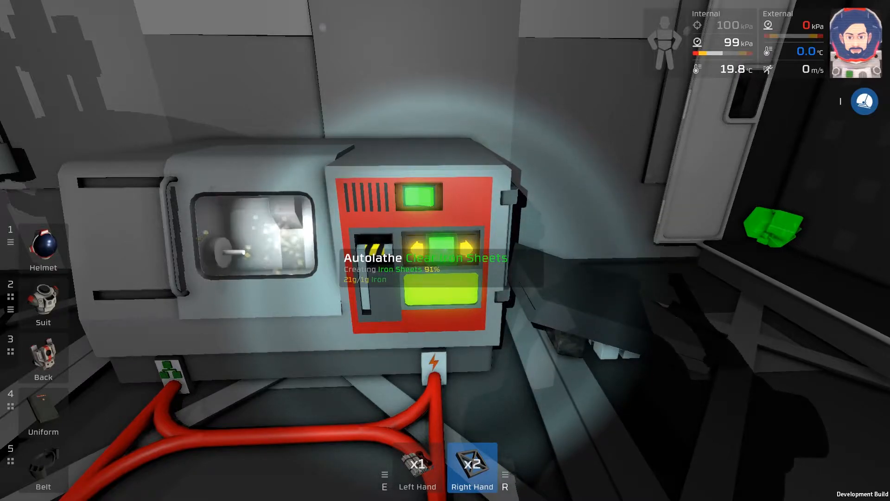
key("4")
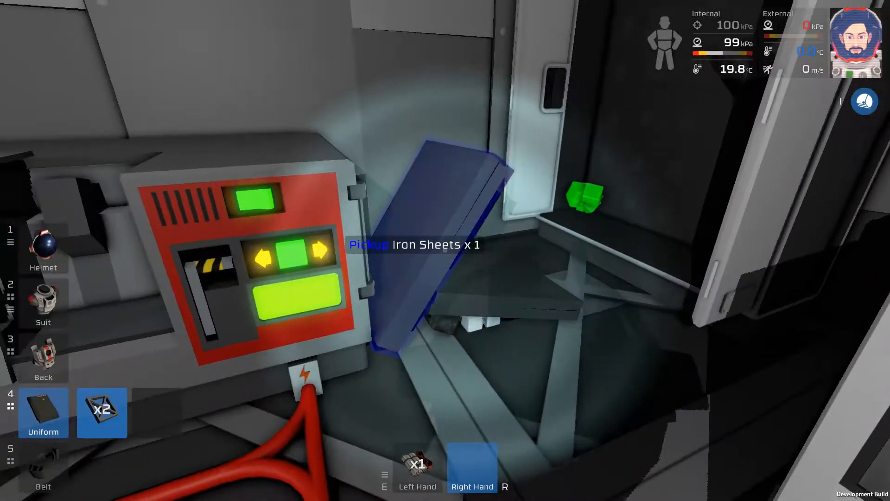
key("w")
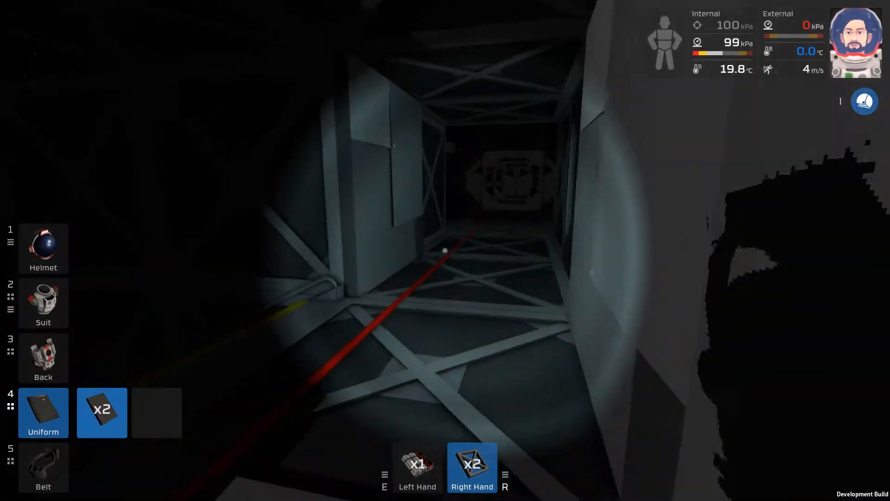
Step: Build an iron frame from the kit beside the solar array platform and inspect it
key("w")
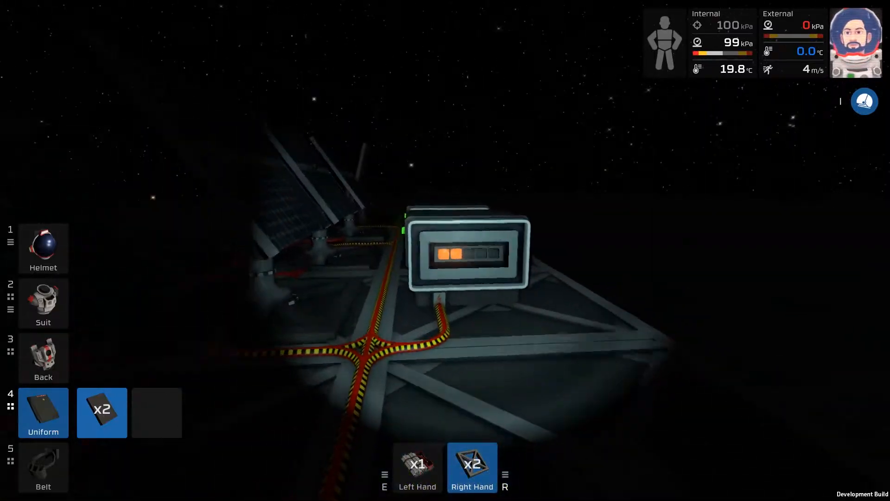
key("w")
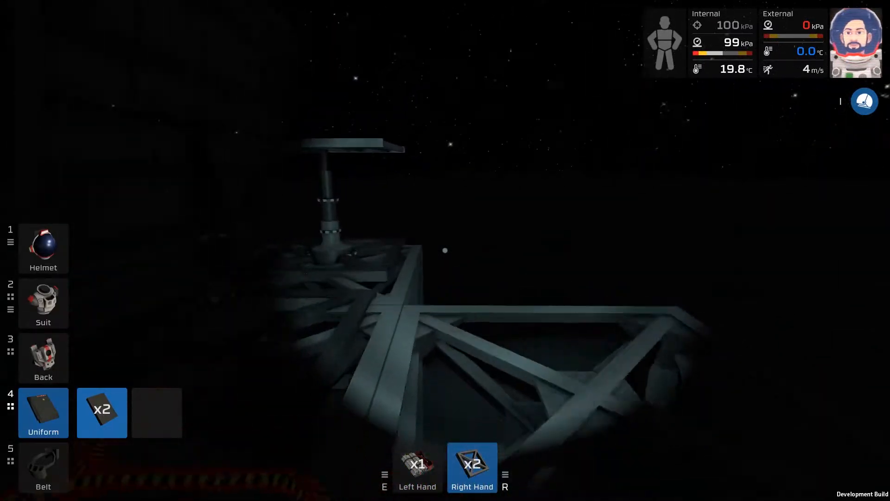
key("4")
key("w")
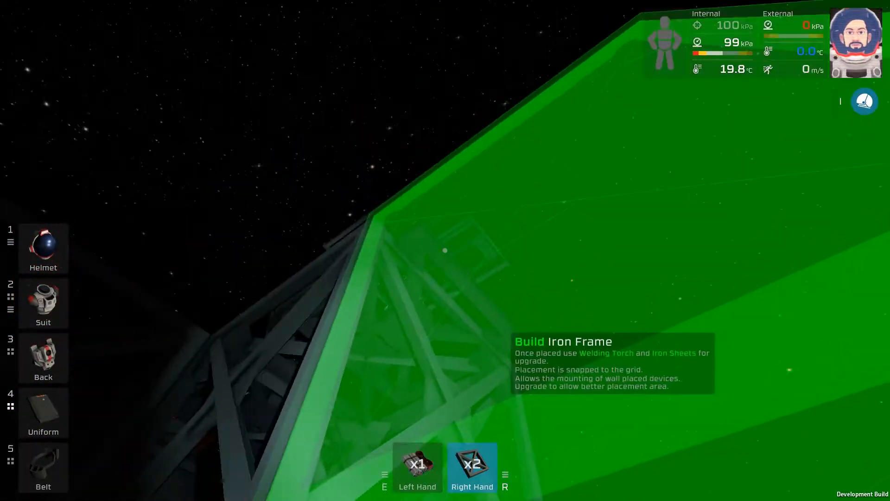
key("j")
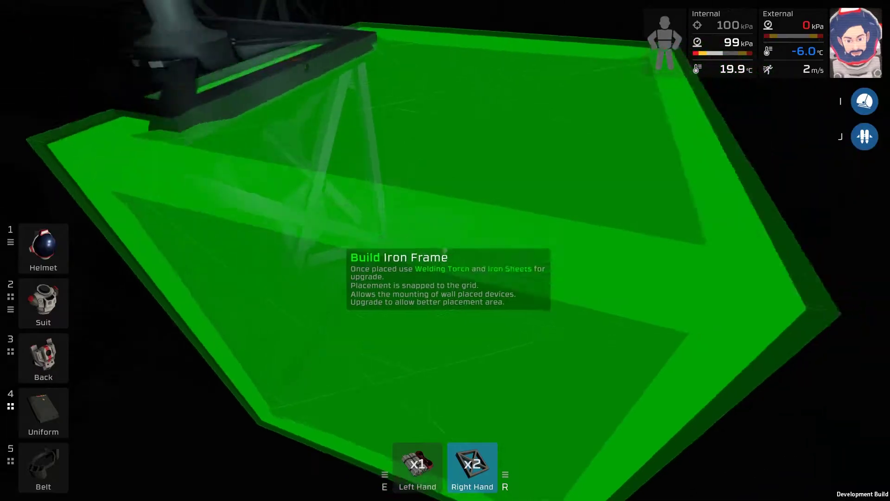
left_click(445, 251)
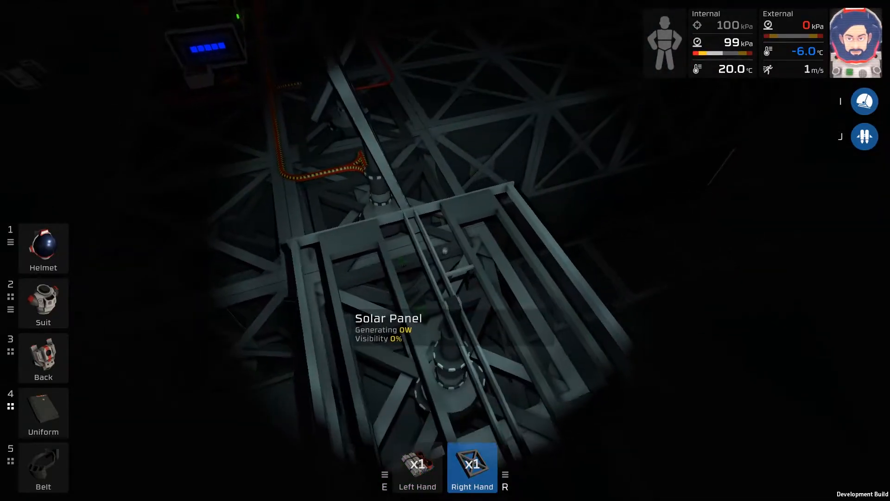
key("j")
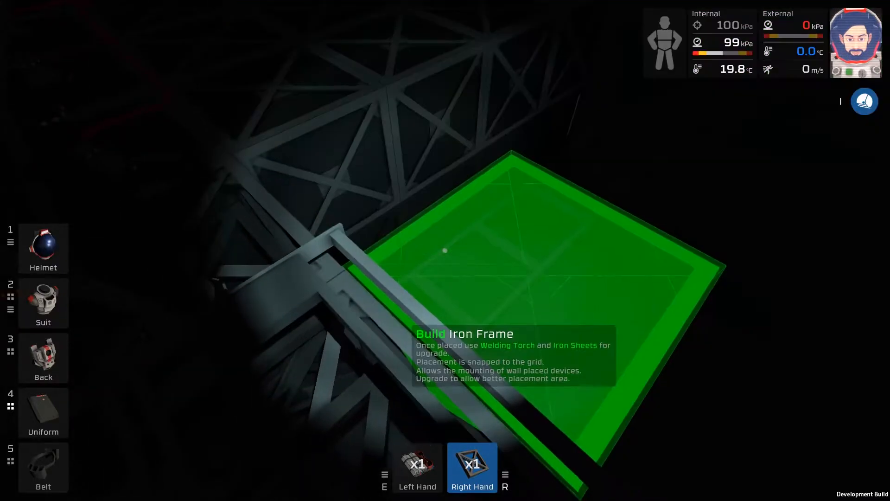
Step: Place the new iron frame on the grid and weld it with the torch using iron sheets
key("5")
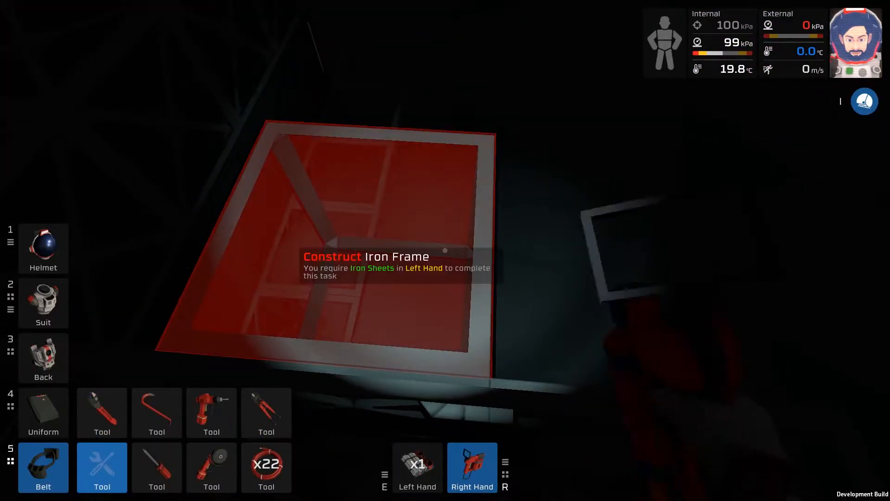
key("4")
key("f")
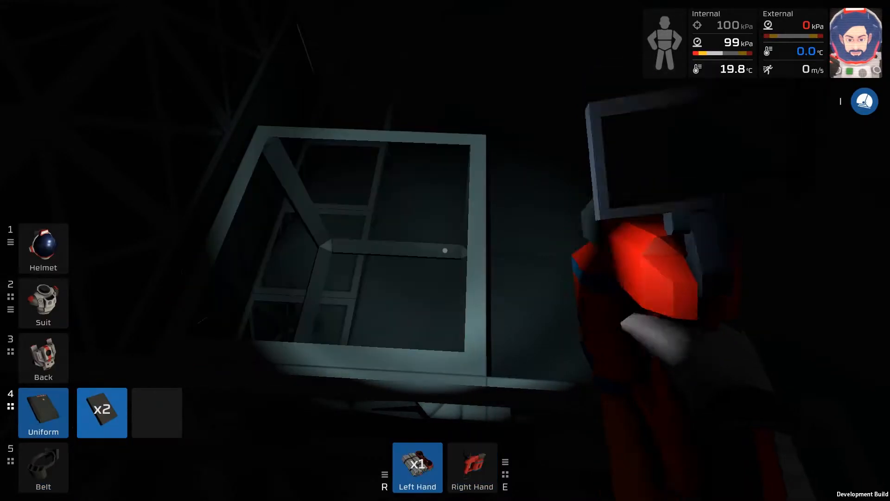
key("f")
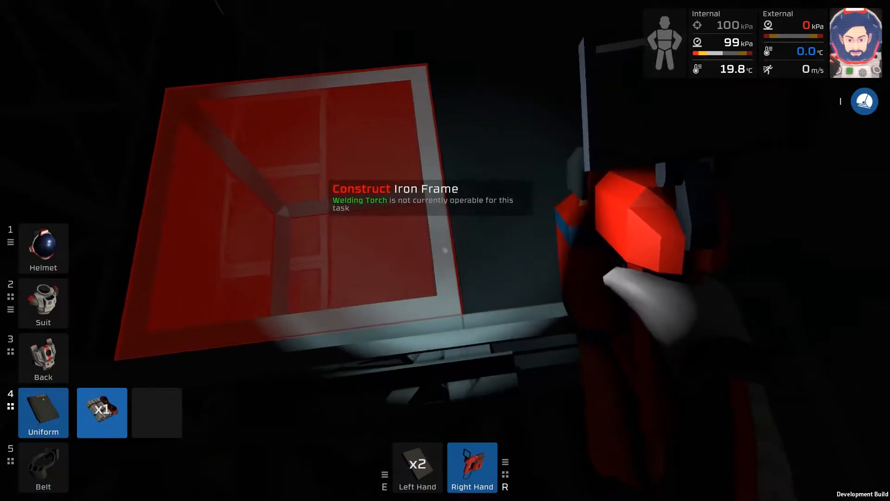
left_click(446, 251)
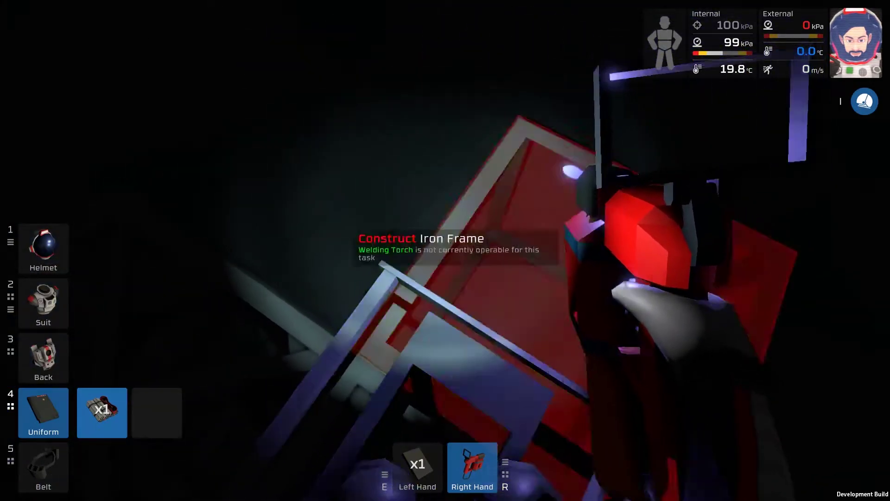
left_click(445, 251)
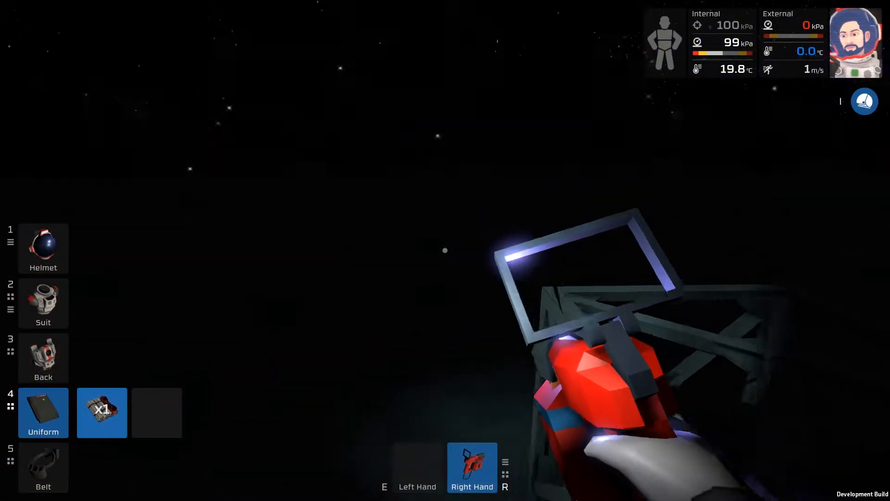
Step: Cycle through belt and uniform slots, then close the inventory
key("5")
scroll(445, 251, "down", 1)
key("4")
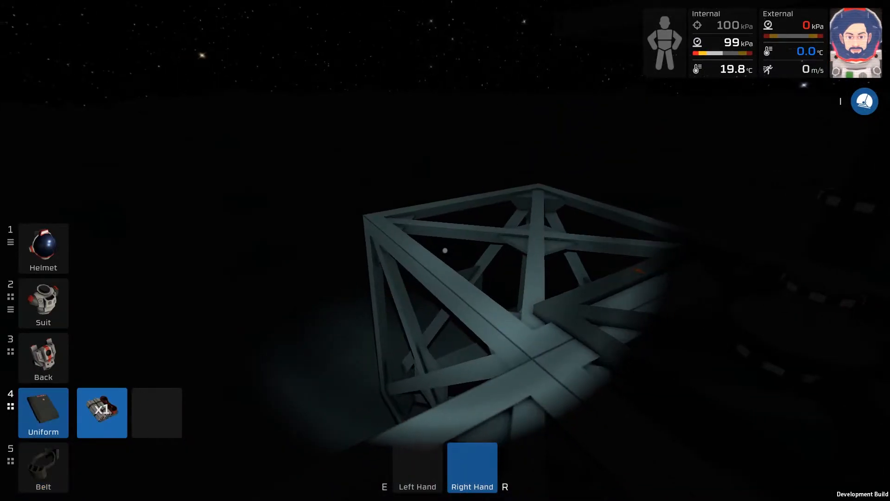
key("4")
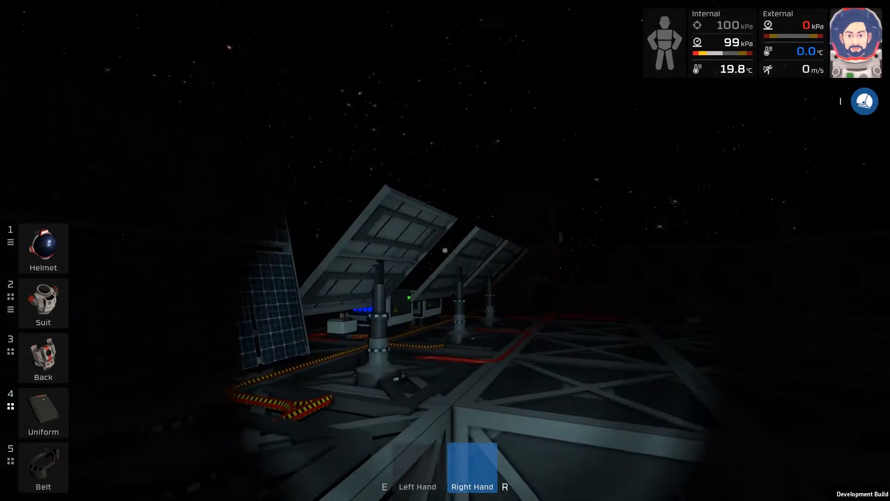
Step: Walk to the daylight sensor and along the row of solar panels checking them
key("w")
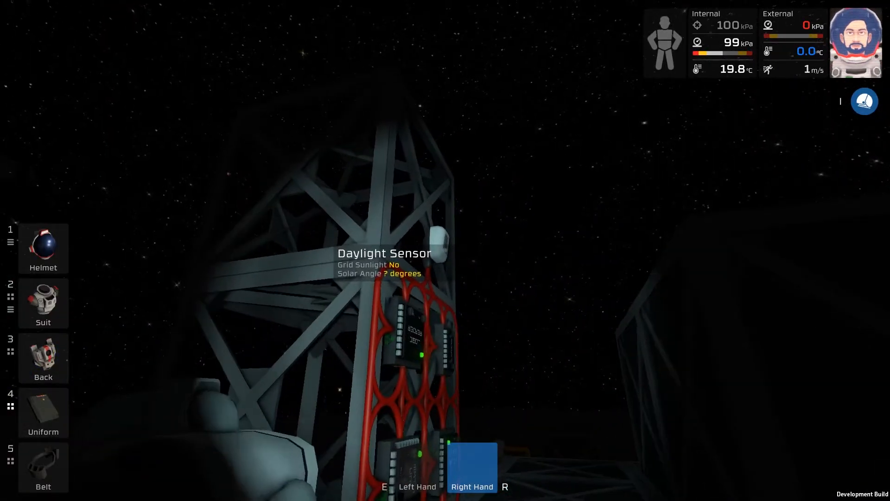
key("w")
key("s")
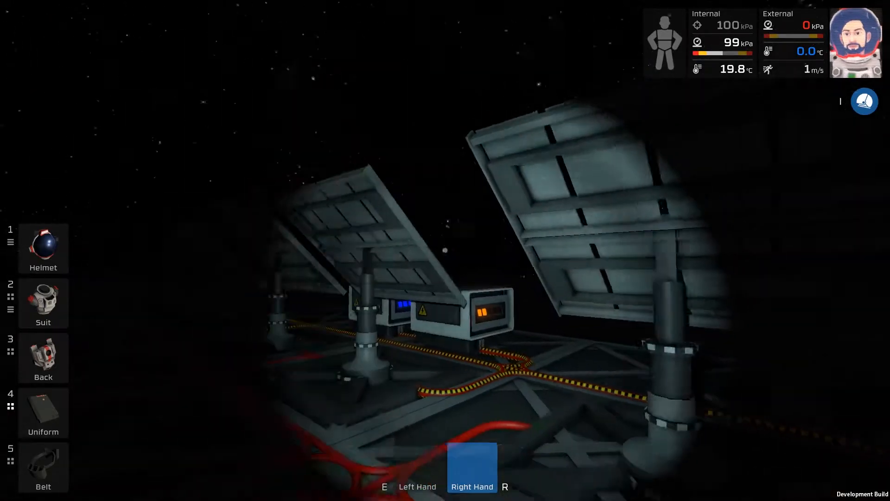
key("w")
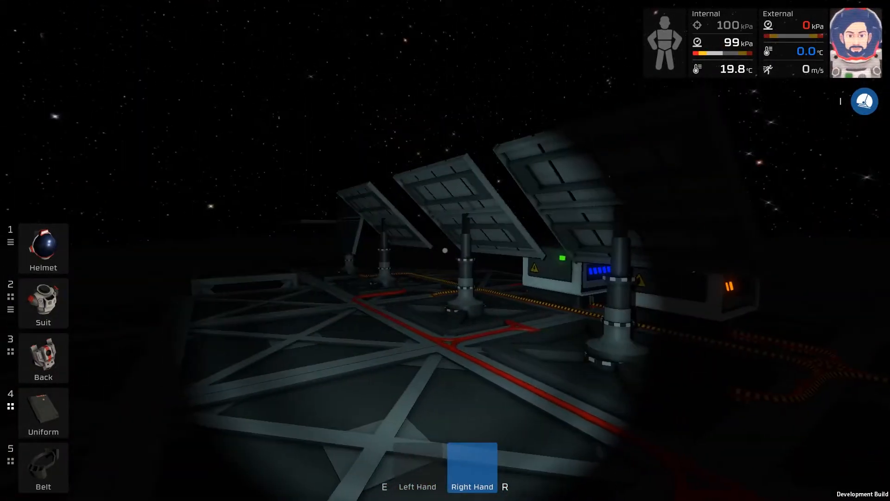
key("w")
key("w")
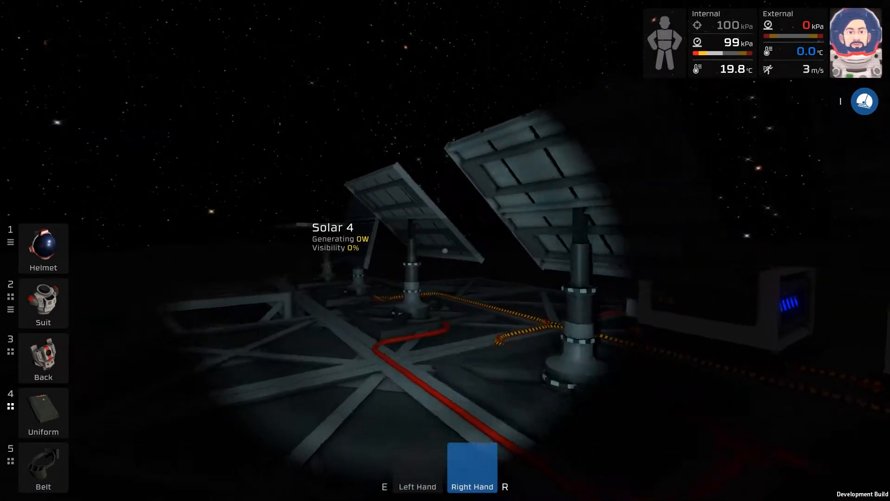
key("w")
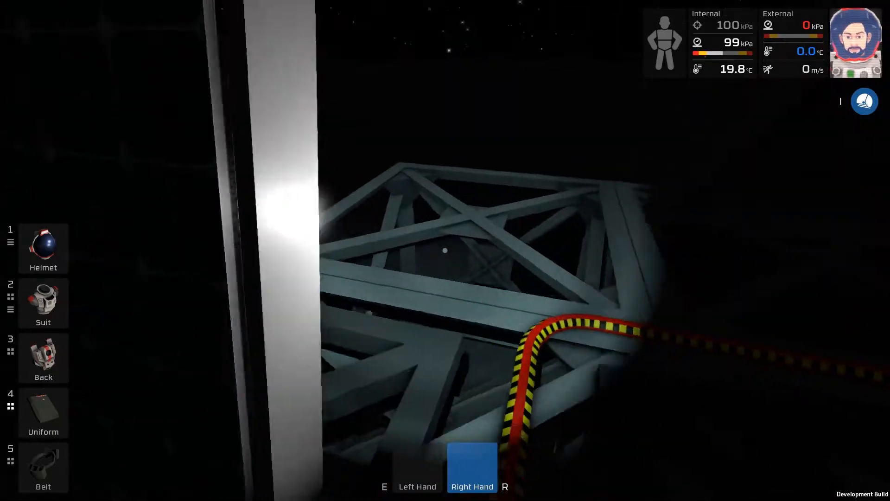
Step: Take the x38 heavy cable coil from the backpack into hand
key("4")
key("3")
scroll(445, 251, "down", 2)
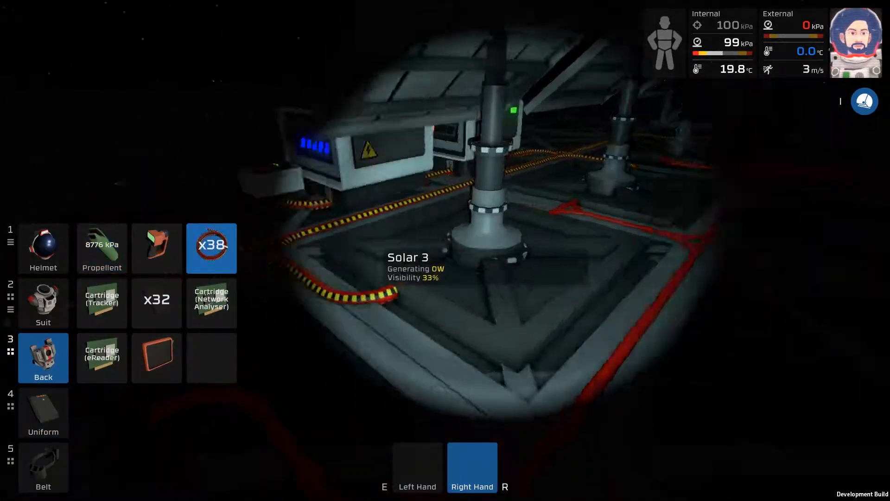
key("f")
key("1")
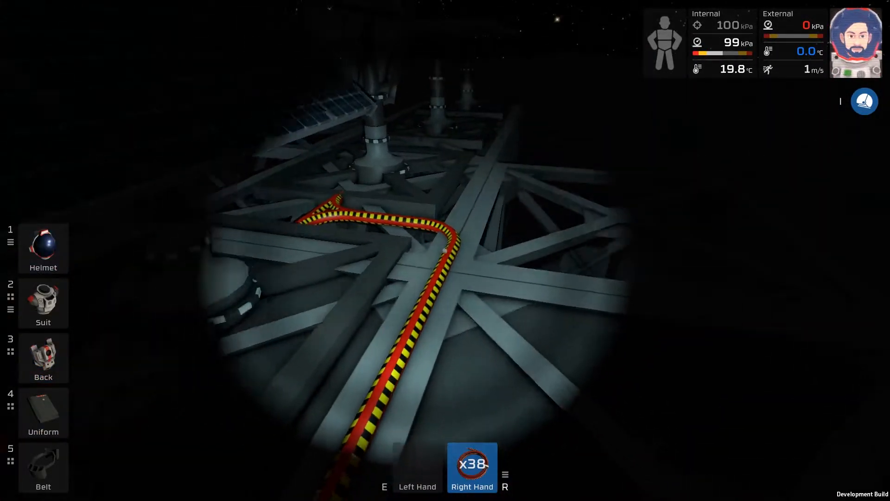
Step: Lay heavy cable junction and straight pieces across the frames to the new panel's base
key("5")
key("f")
key("f")
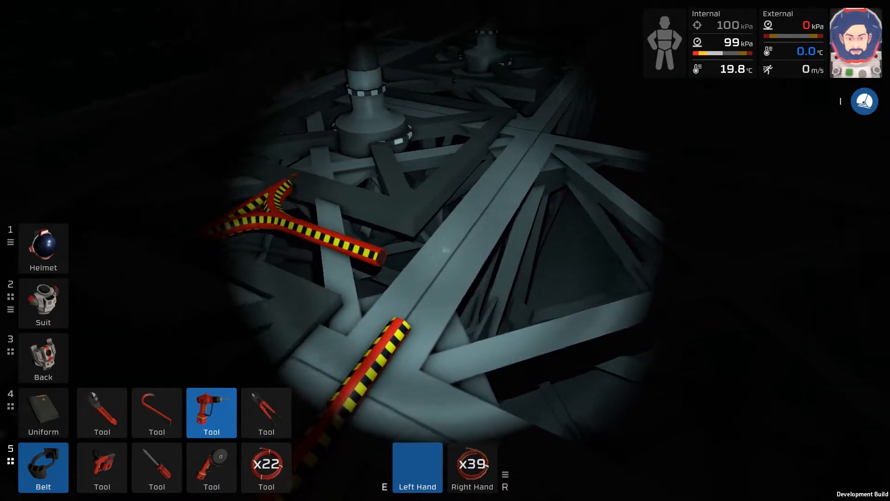
key("f")
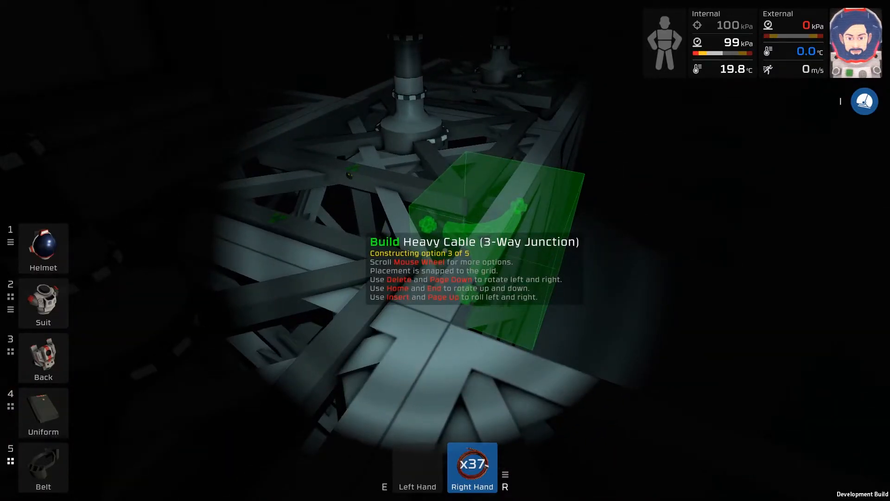
key("s")
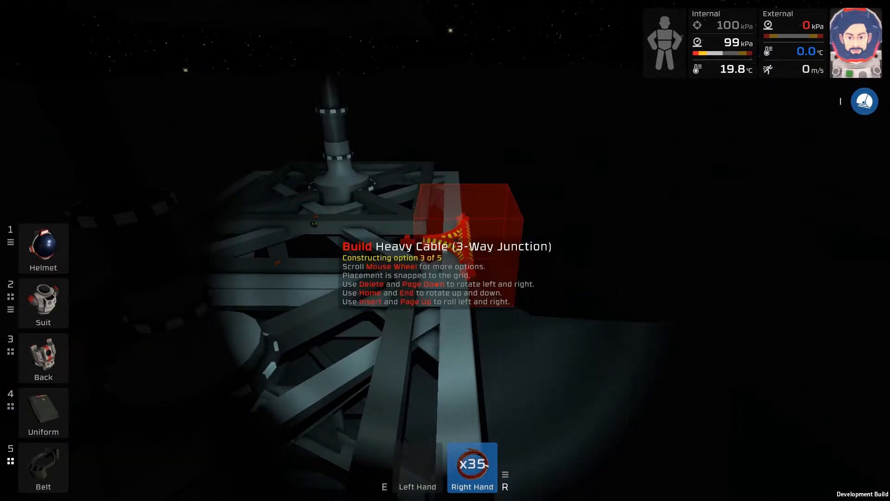
scroll(445, 250, "up", 1)
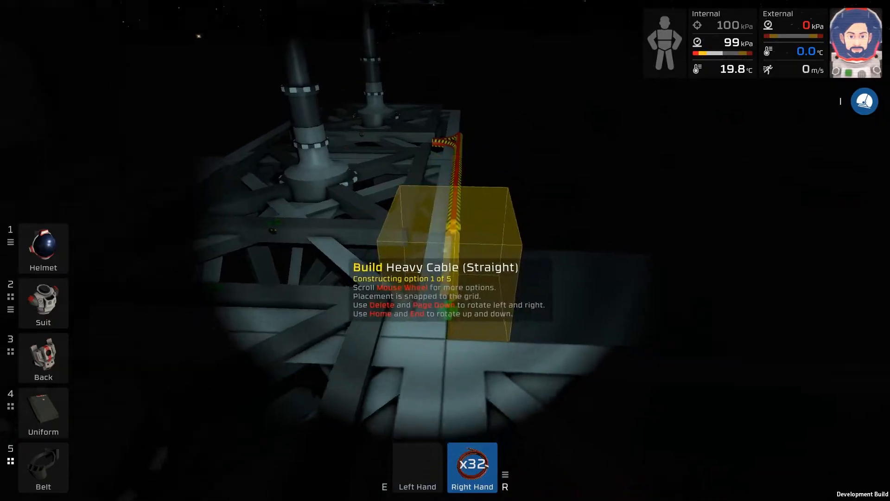
left_click(445, 251)
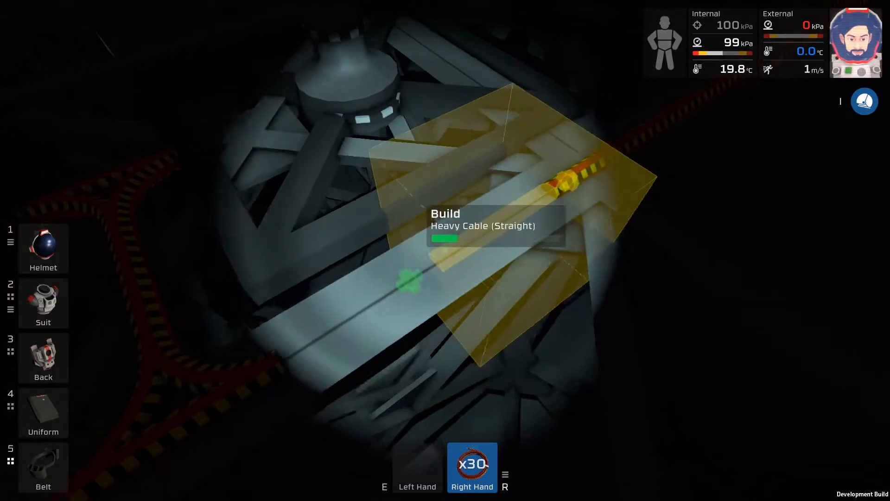
left_click(445, 250)
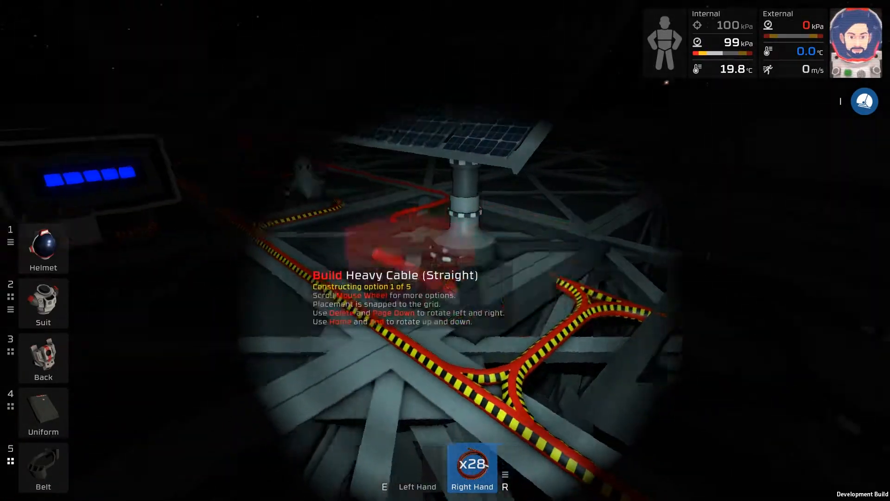
Step: Take the x22 normal cable coil from the belt into hand
key("5")
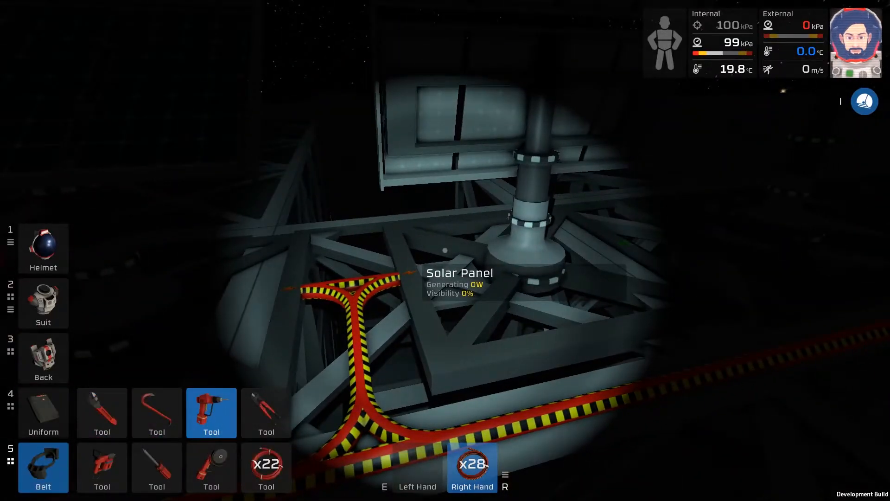
key("4")
key("3")
key("5")
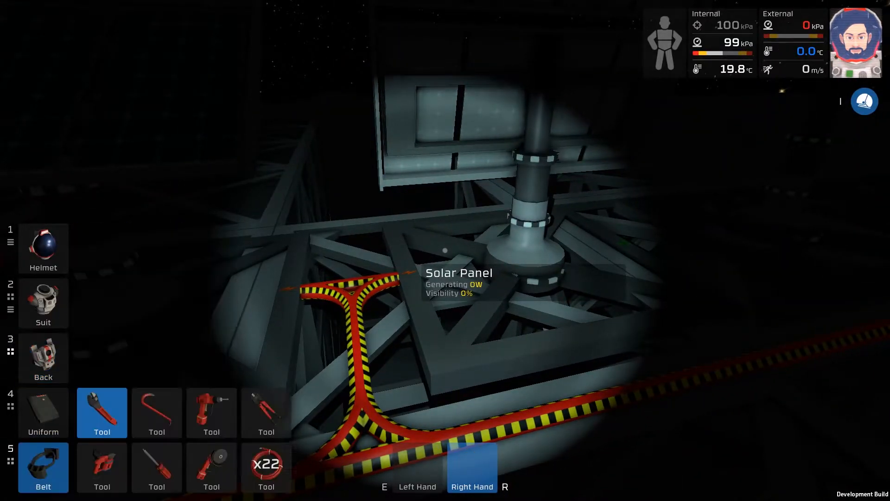
scroll(445, 250, "down", 2)
scroll(445, 250, "down", 3)
scroll(445, 251, "down", 2)
key("f")
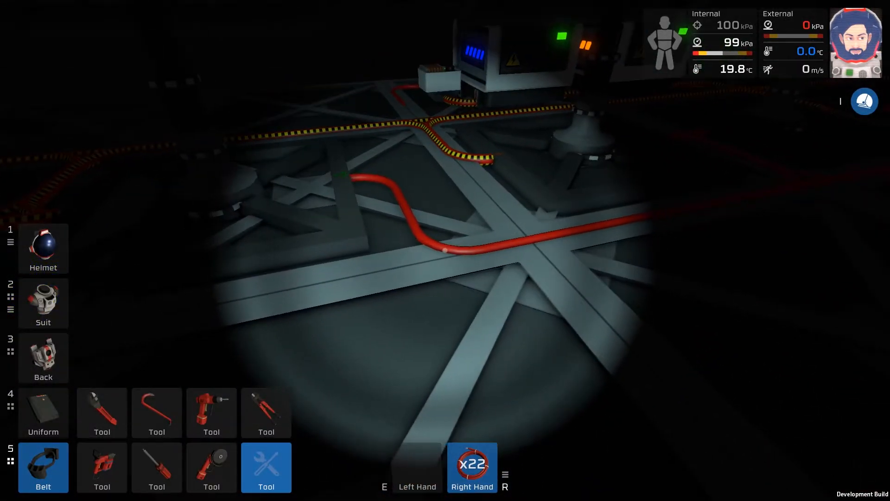
Step: Ready the normal cable and build a cable junction on the frame
key("f")
scroll(445, 251, "down", 2)
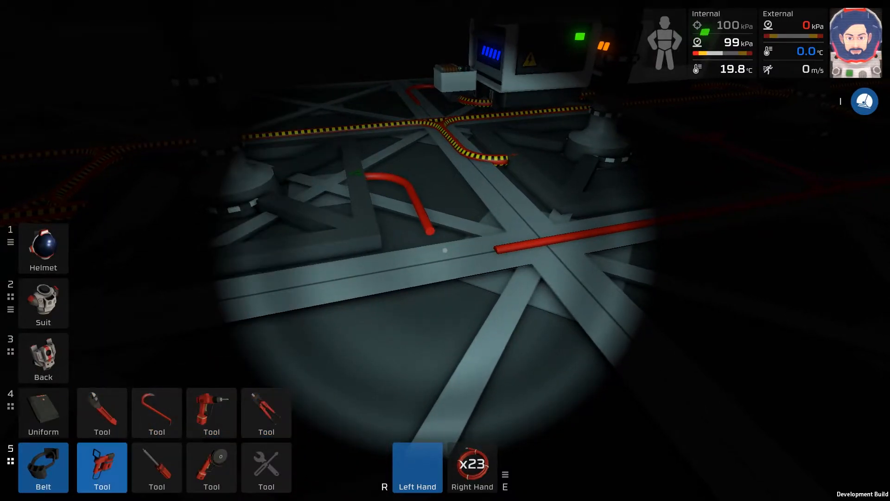
key("r")
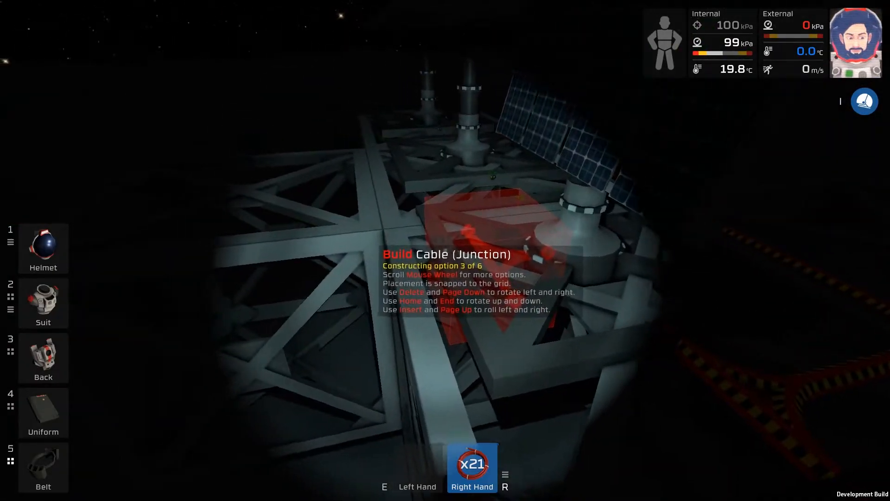
key("j")
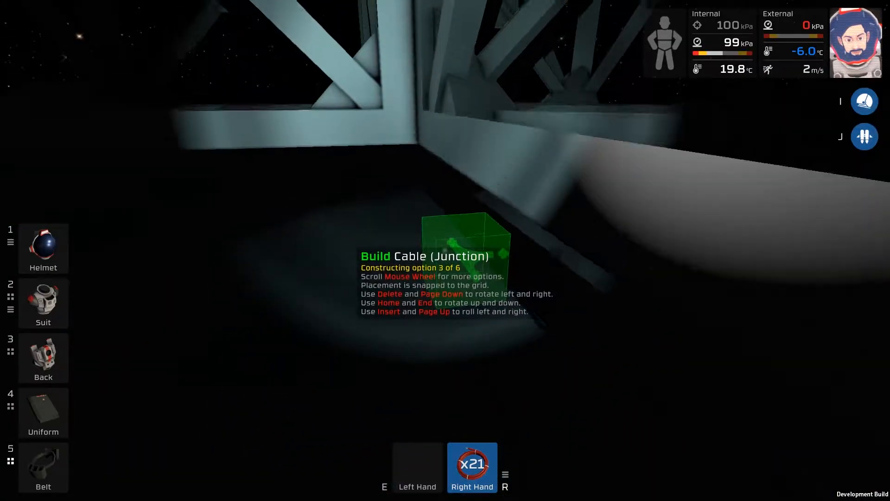
key("j")
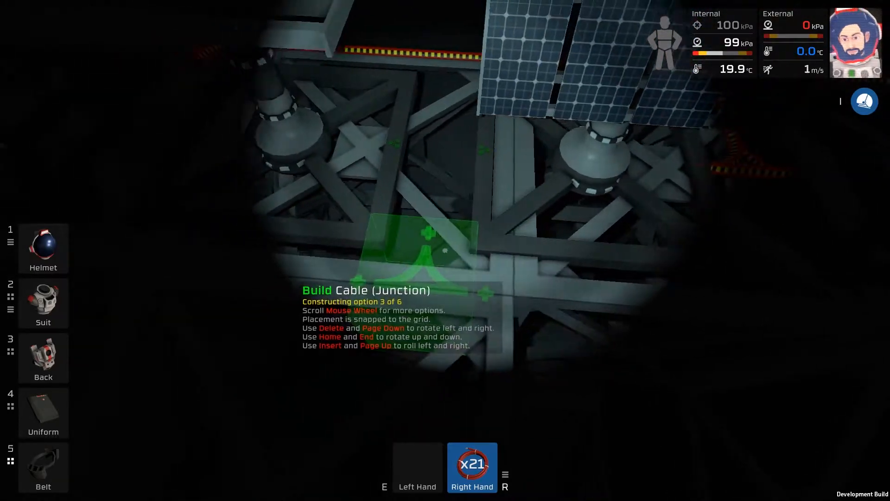
left_click(445, 251)
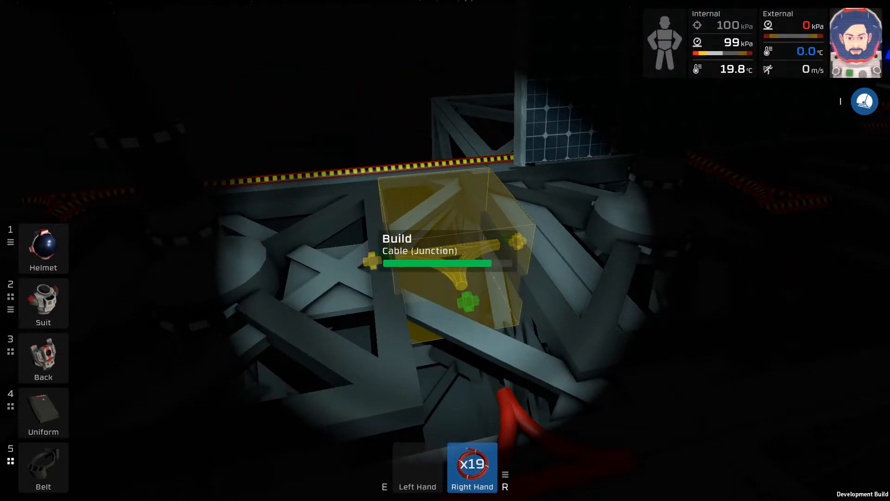
scroll(445, 251, "down", 1)
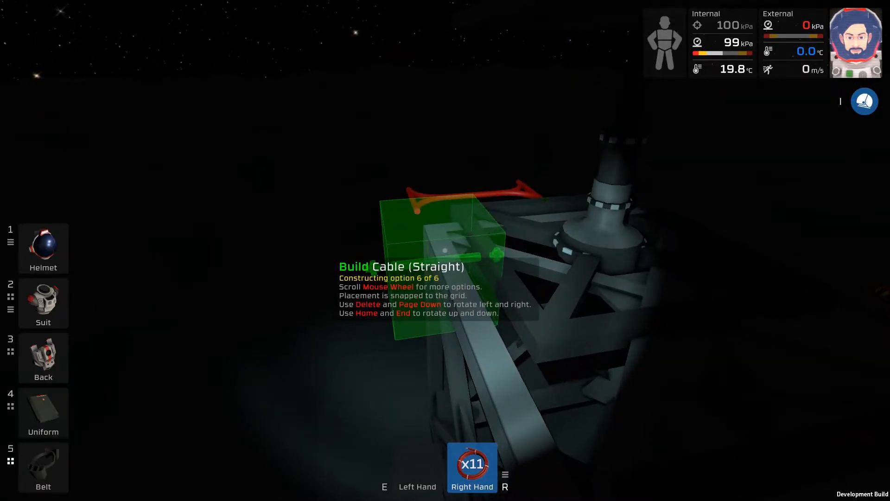
Step: Place a run of straight cable pieces along the truss to the new panel's base
left_click(444, 250)
left_click(445, 250)
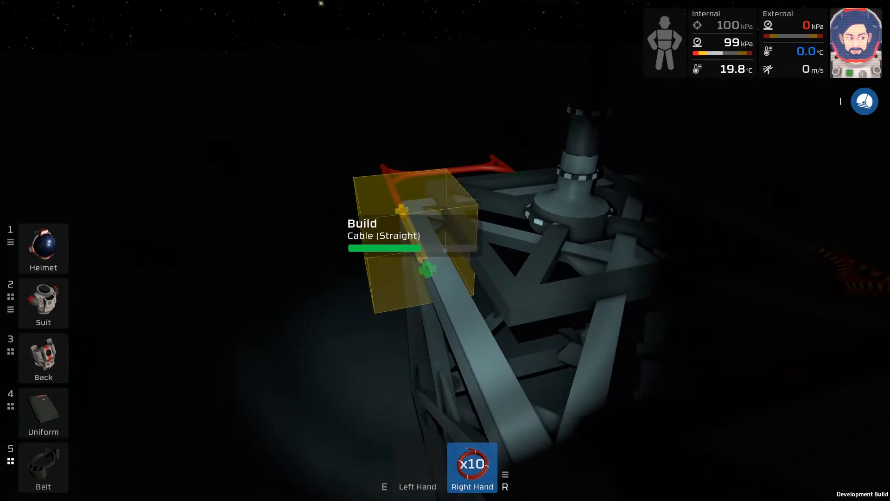
left_click(445, 250)
left_click(445, 250)
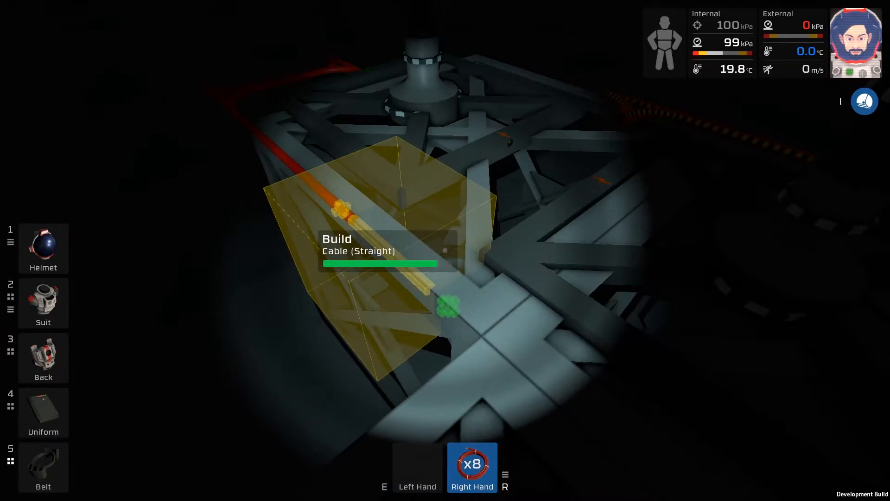
left_click(446, 250)
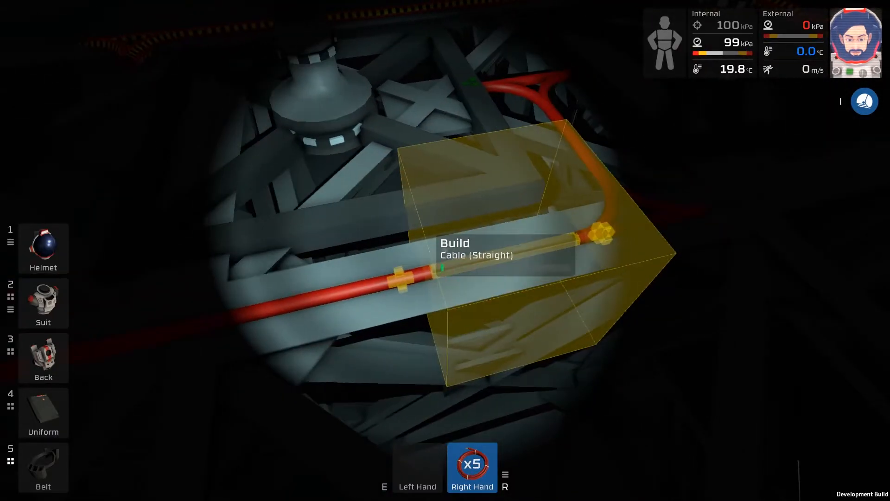
left_click(445, 251)
key("5")
scroll(445, 251, "down", 4)
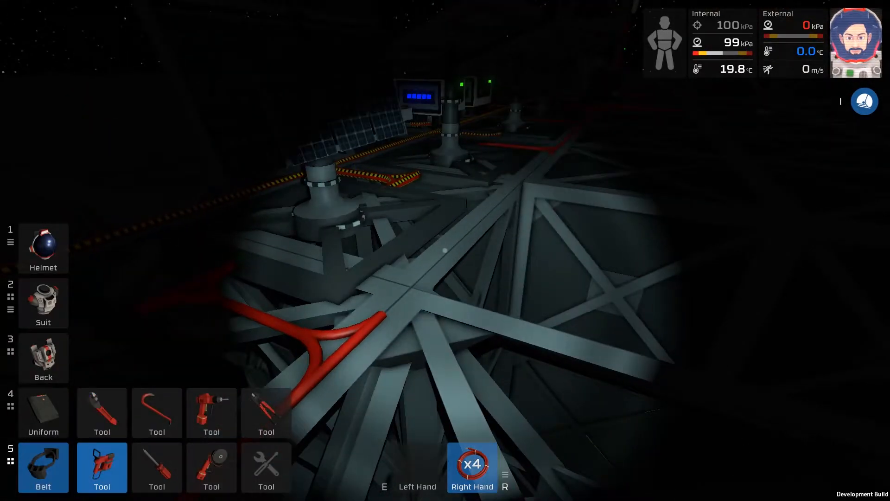
scroll(445, 250, "down", 3)
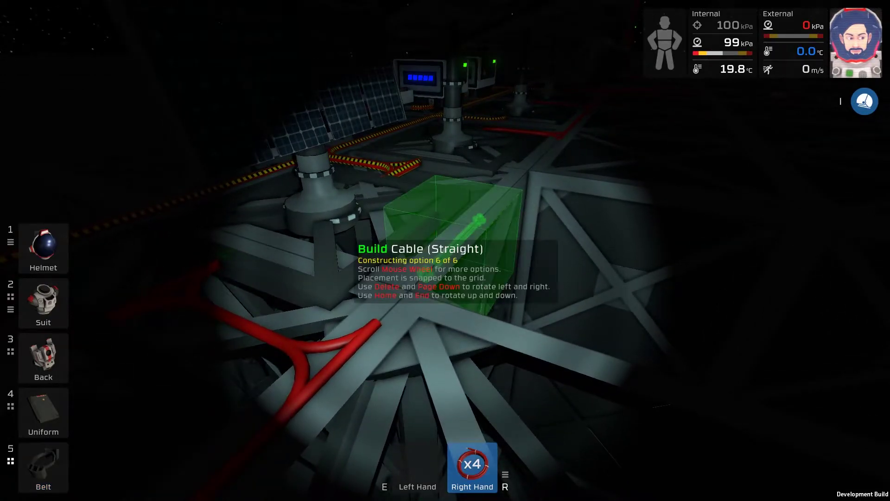
left_click(445, 251)
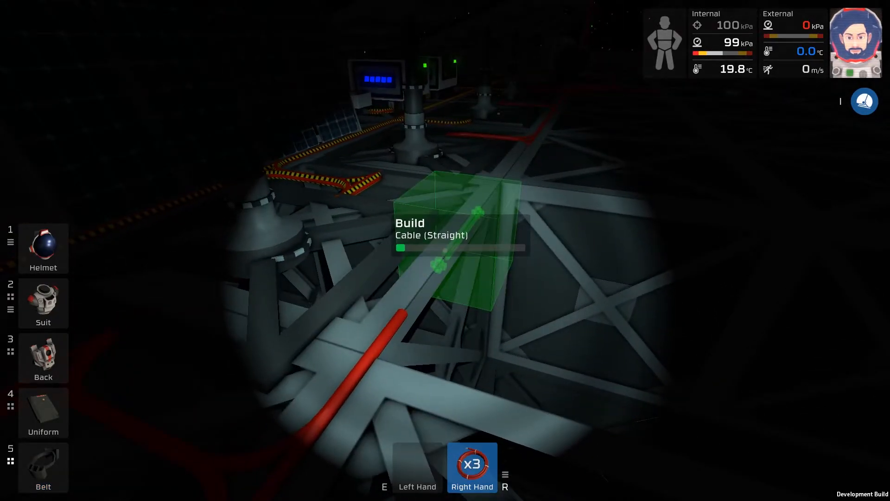
left_click(445, 251)
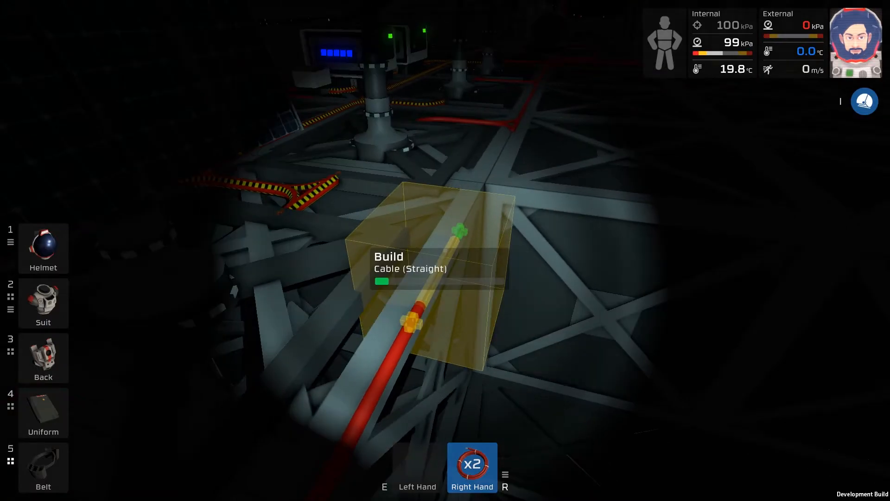
left_click(445, 250)
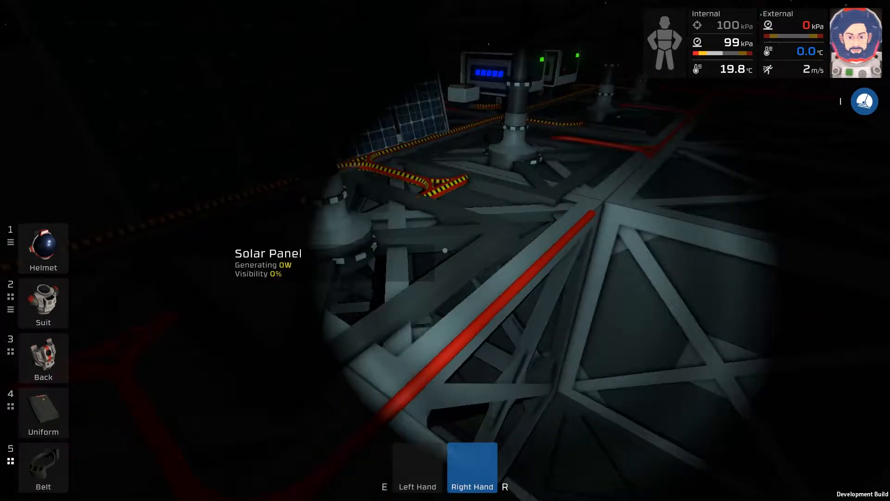
Step: Take heavy cable from the backpack to add junction pieces between the poles, then put it away
key("4")
key("3")
scroll(445, 250, "down", 1)
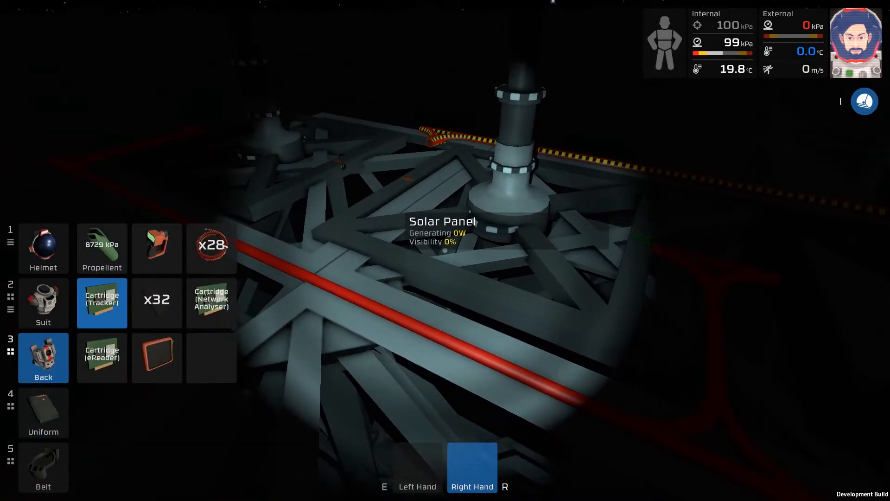
key("3")
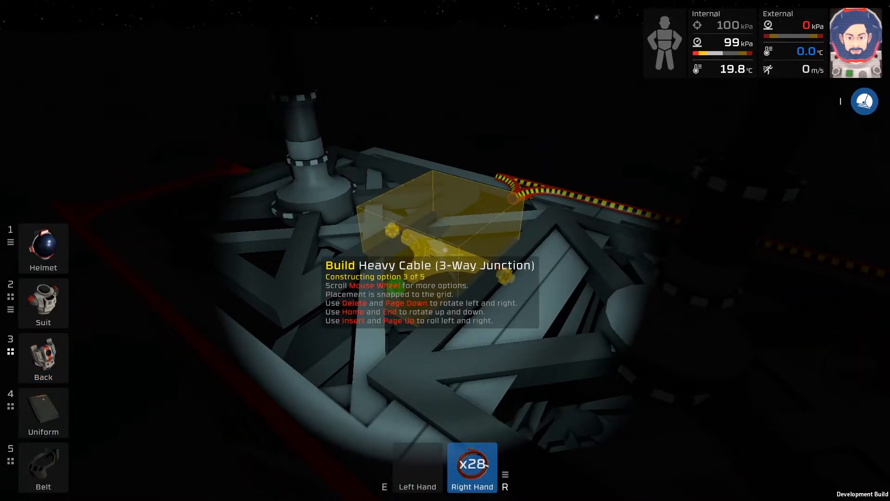
scroll(446, 250, "up", 1)
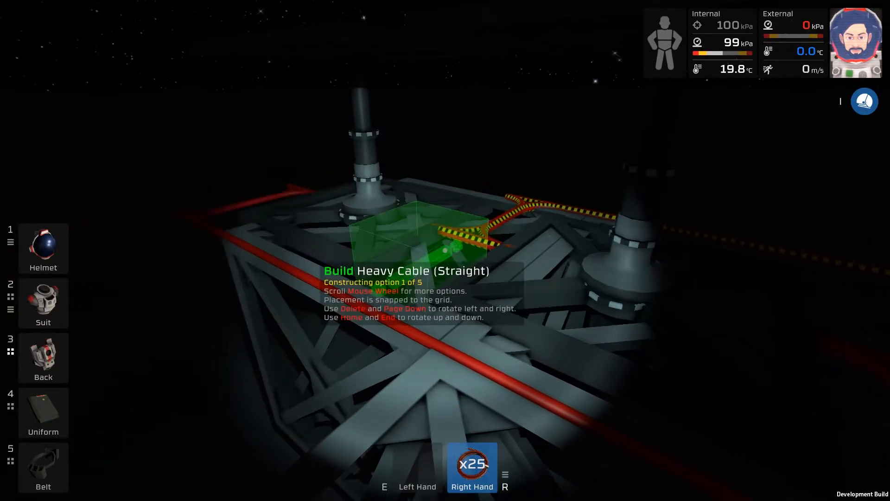
key("3")
key("3")
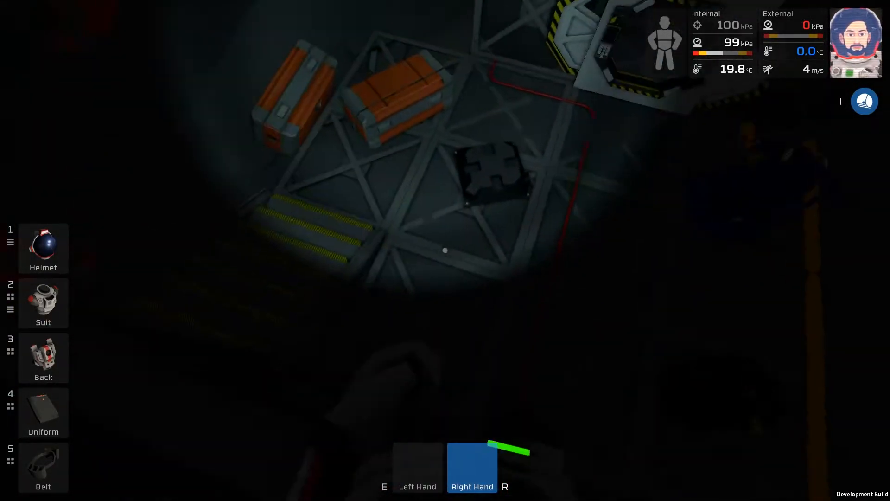
Step: Build another straight normal cable piece with the left-hand coil and walk on
key("f")
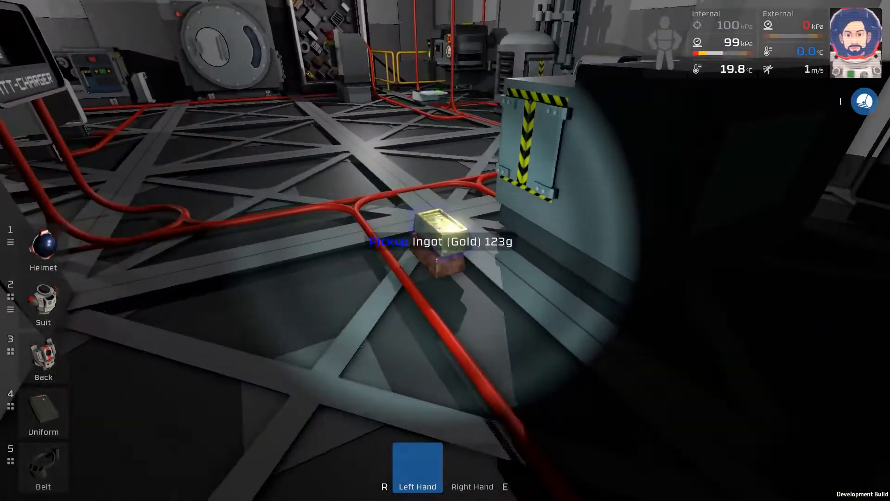
key("f")
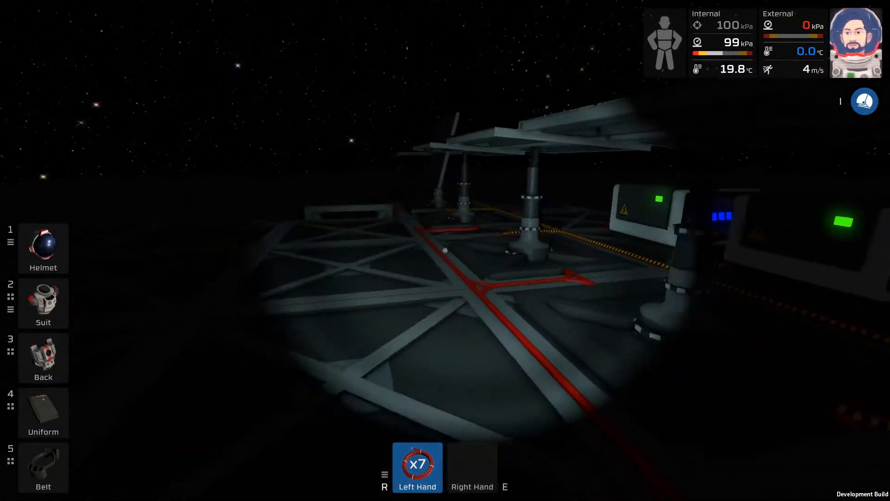
scroll(446, 250, "up", 1)
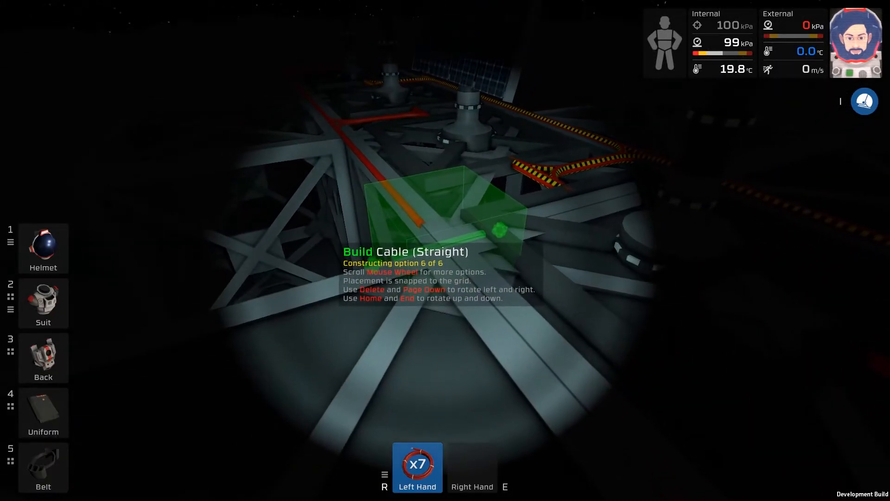
left_click(445, 251)
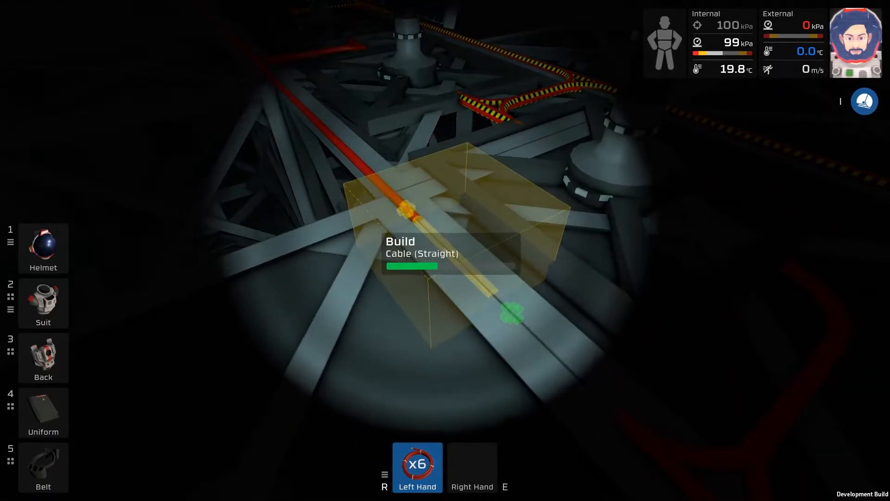
left_click(445, 250)
key("f")
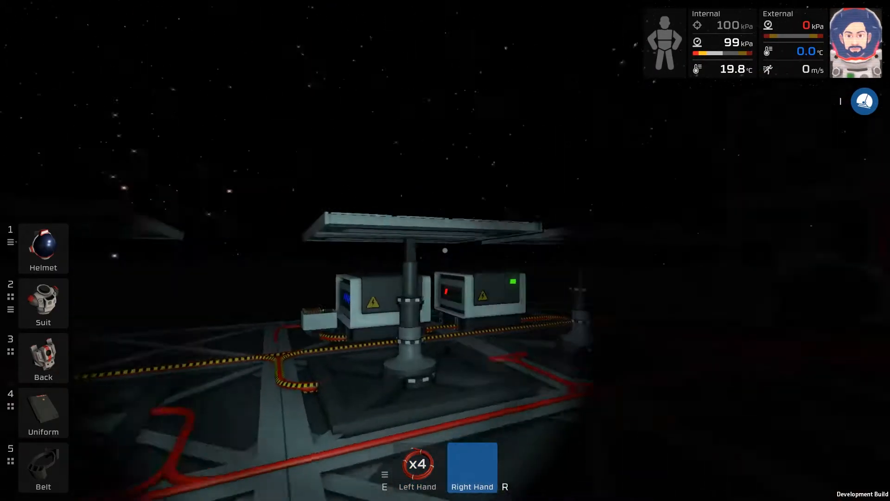
key("w")
key("w")
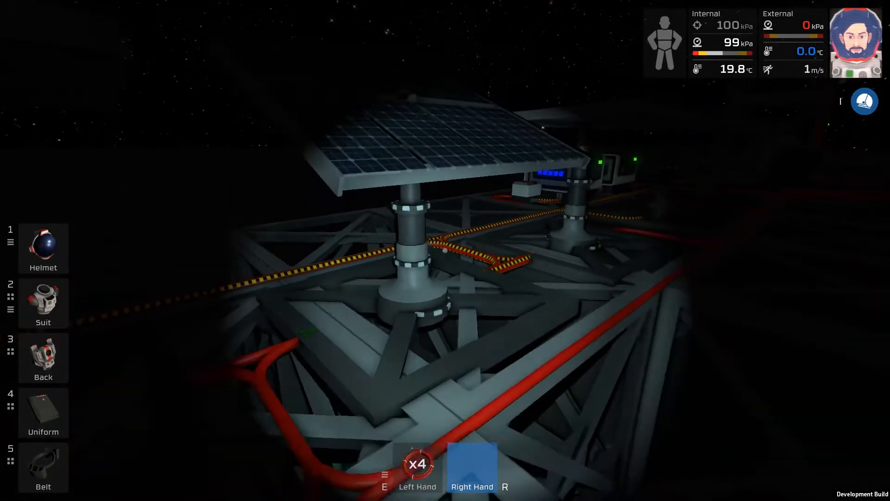
Step: Cut away the cluttered cable junction beside the pole with the wire cutters
key("w")
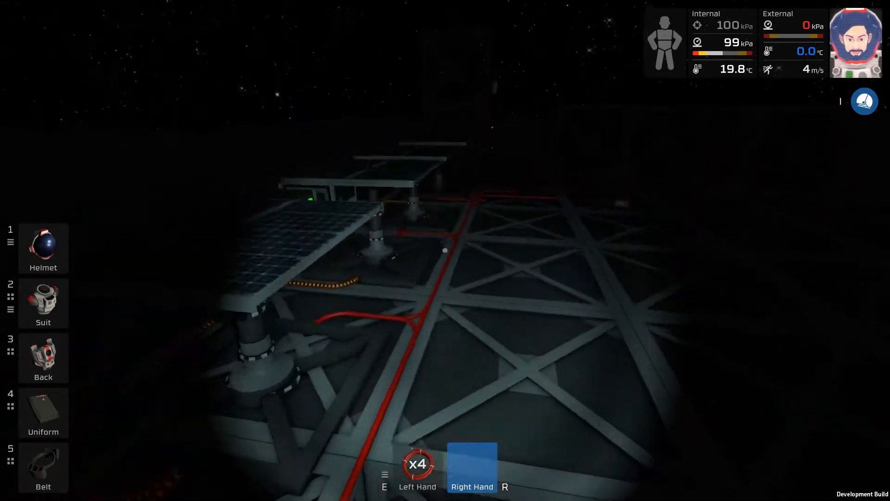
key("w")
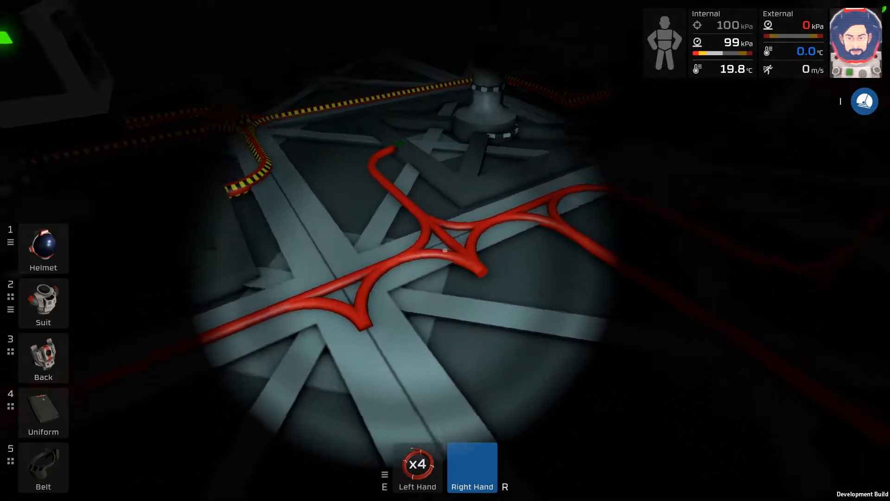
key("5")
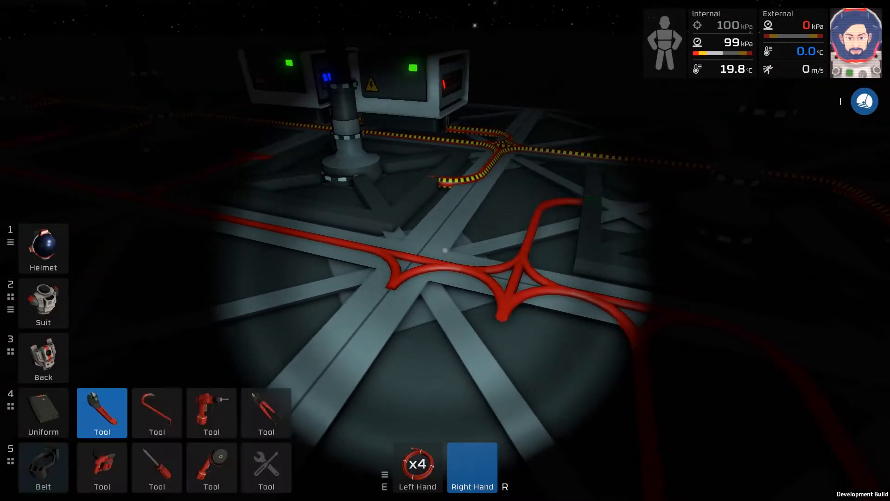
scroll(445, 250, "down", 3)
scroll(445, 250, "down", 1)
left_click(445, 249)
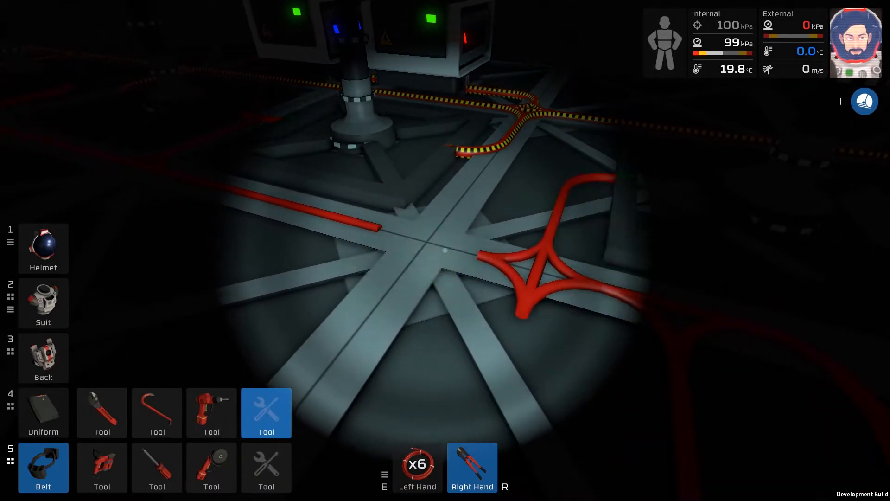
left_click(445, 250)
Step: Re-lay the run with a straight cable and a simpler junction from the cable coil
key("f")
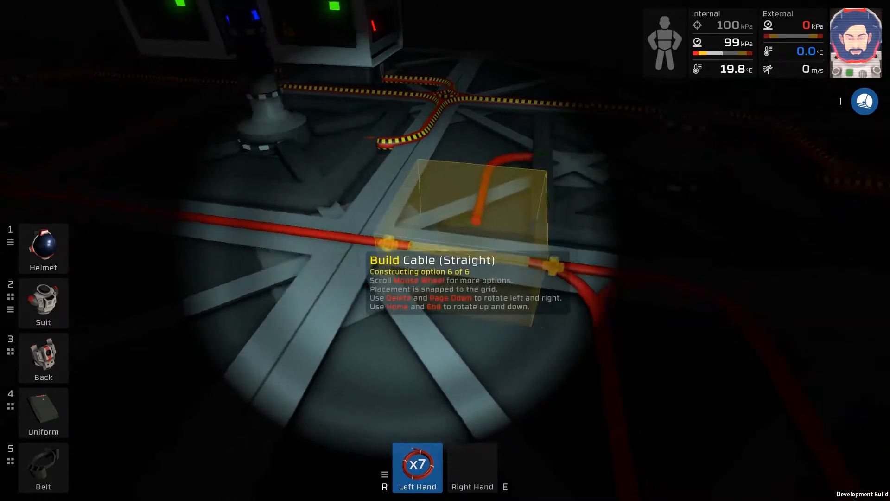
scroll(445, 251, "down", 3)
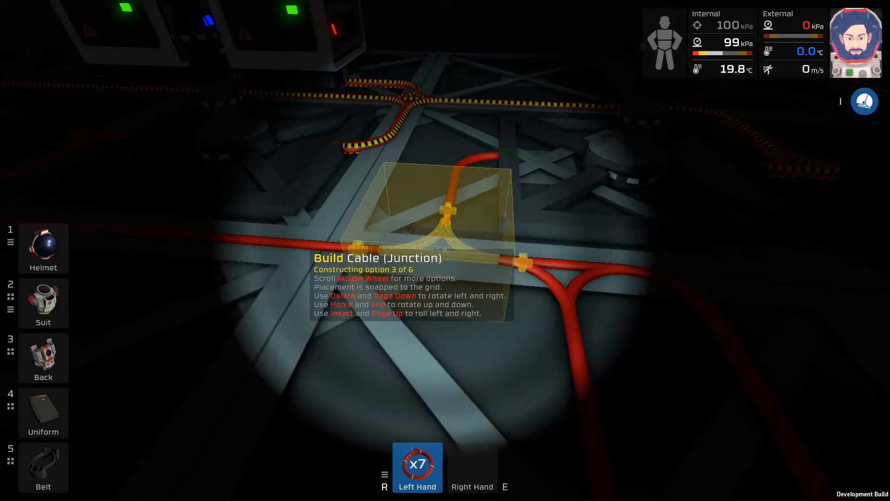
key("f")
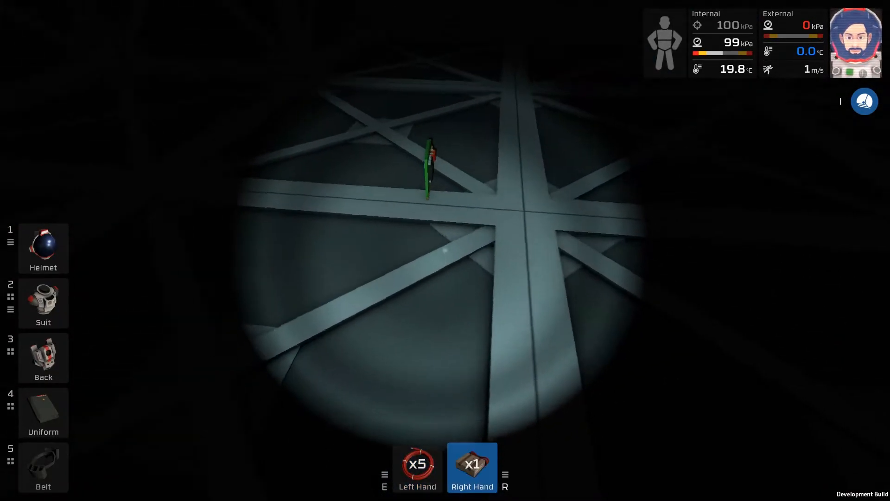
Step: Pick the Motherboard (Logic) up off the floor and stow it in the uniform pockets
key("4")
left_click(446, 250)
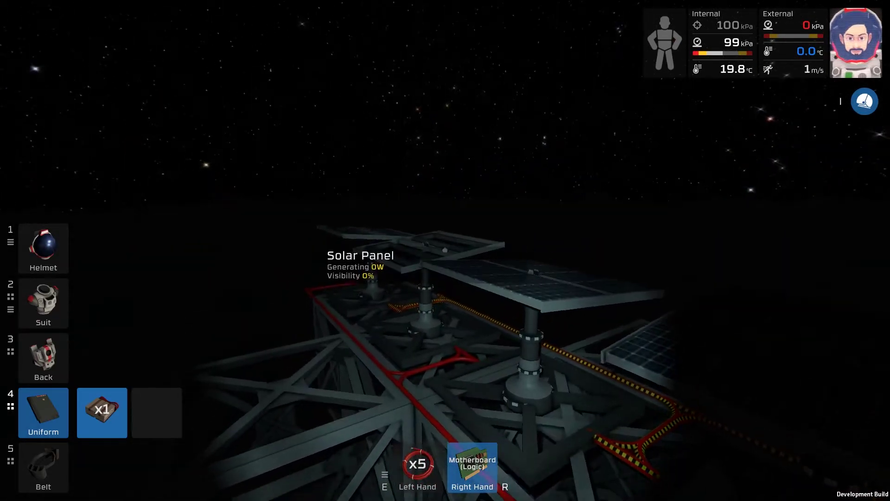
key("4")
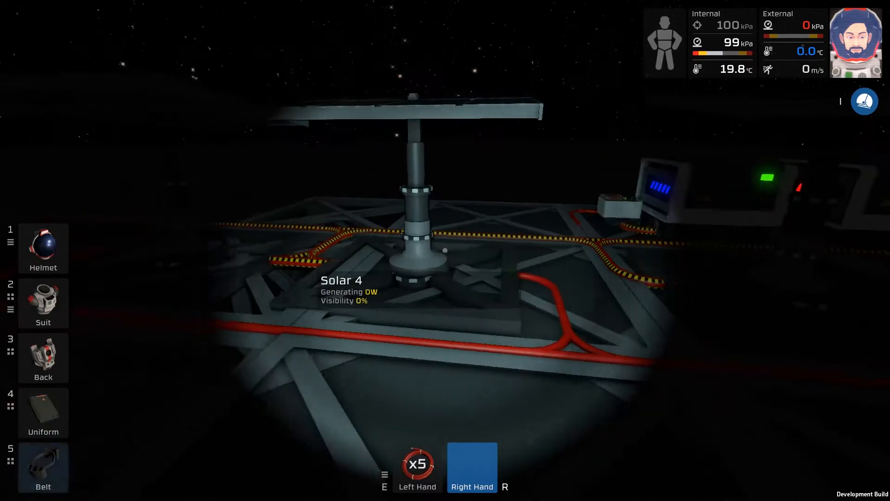
Step: Build another solar panel on the pole from the backpack kits and return the leftovers
key("5")
key("3")
scroll(445, 250, "down", 3)
scroll(445, 250, "down", 3)
scroll(445, 250, "up", 1)
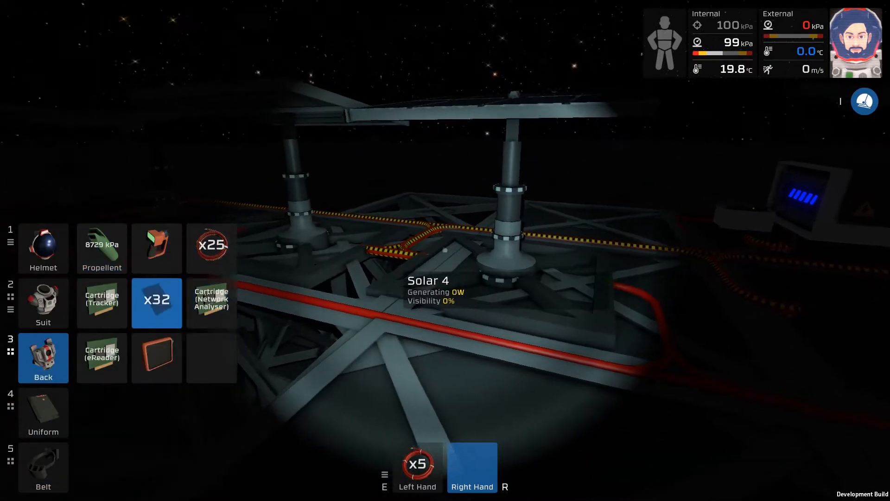
key("f")
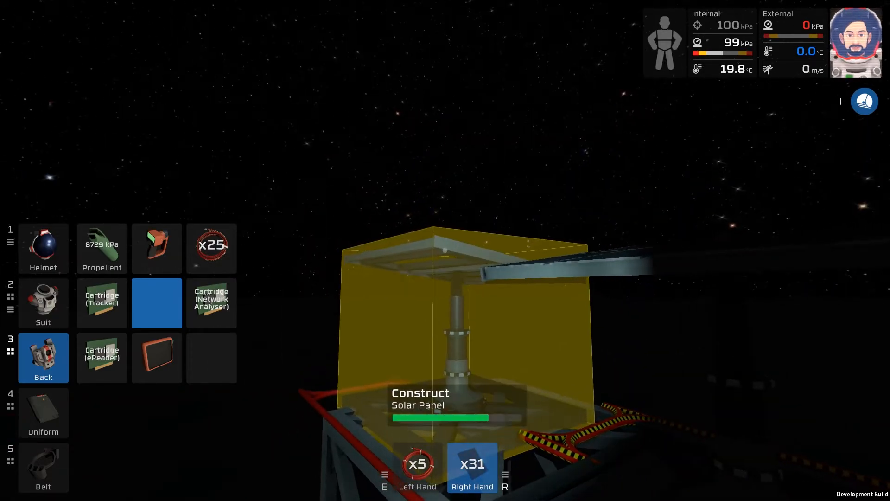
key("w")
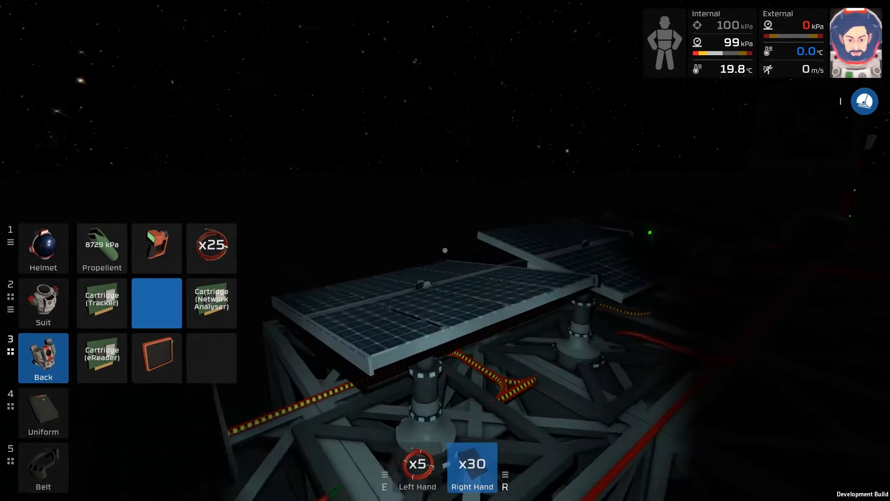
key("w")
key("f")
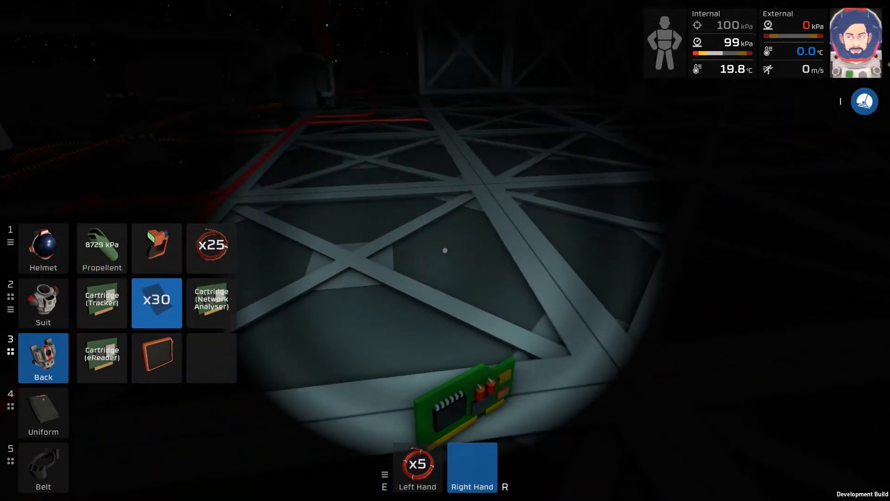
key("5")
Step: Walk around the panel towers with the wrench to inspect the Solar 4 panel and its rotating mount
key("f")
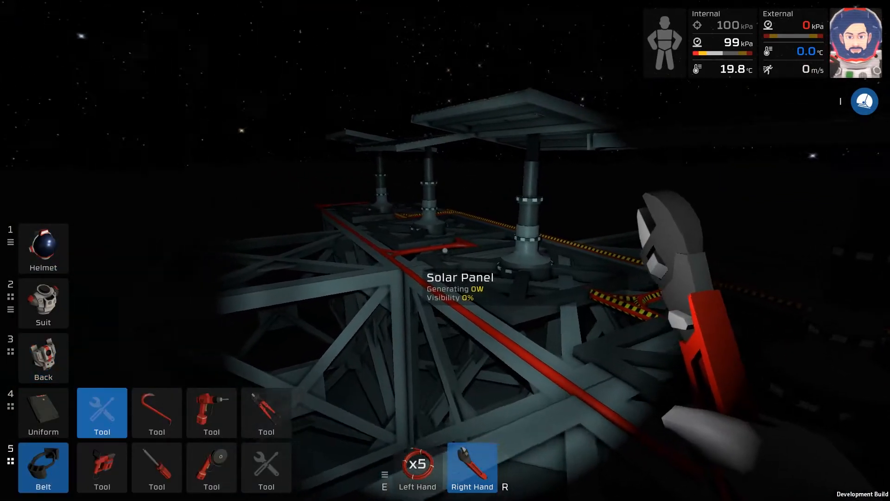
key("w")
key("w")
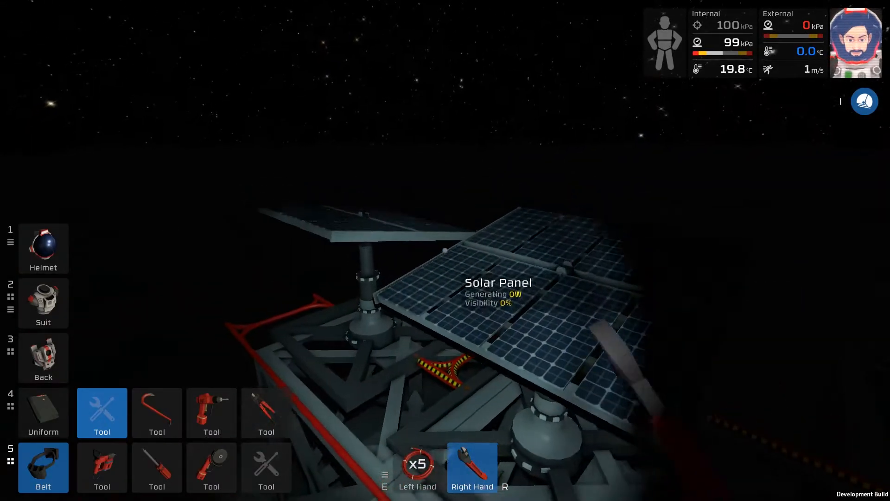
key("s")
key("w")
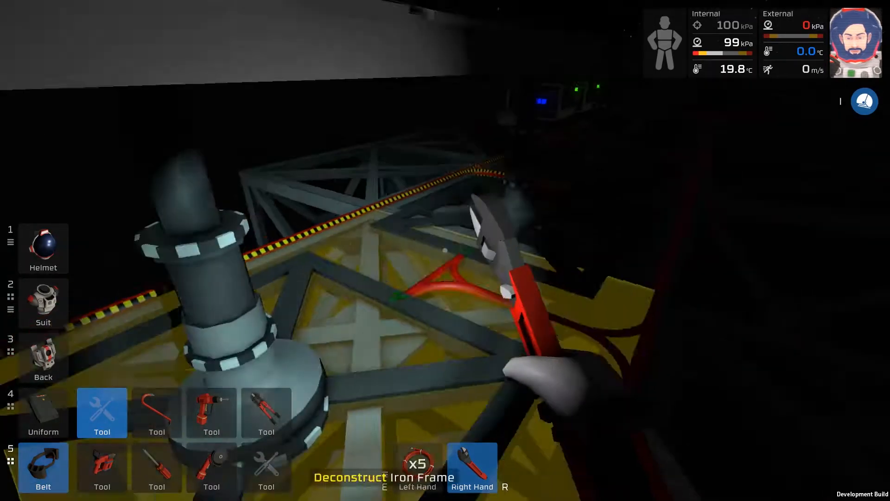
key("w")
key("w")
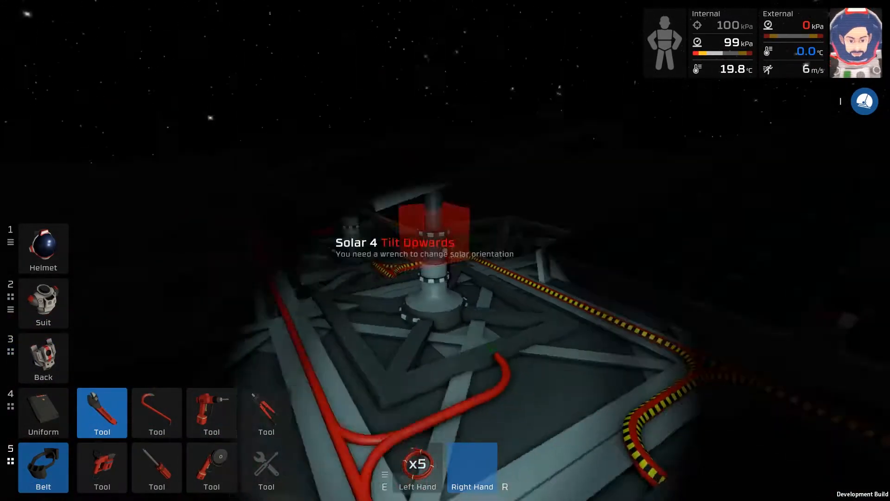
key("w")
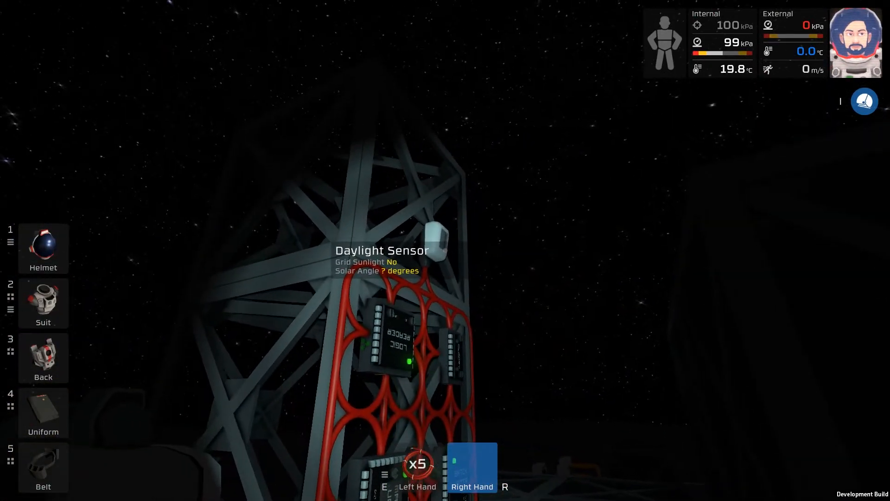
Step: Tour from the daylight sensor past the logic tower and Batch Writer out onto the battery platform
key("w")
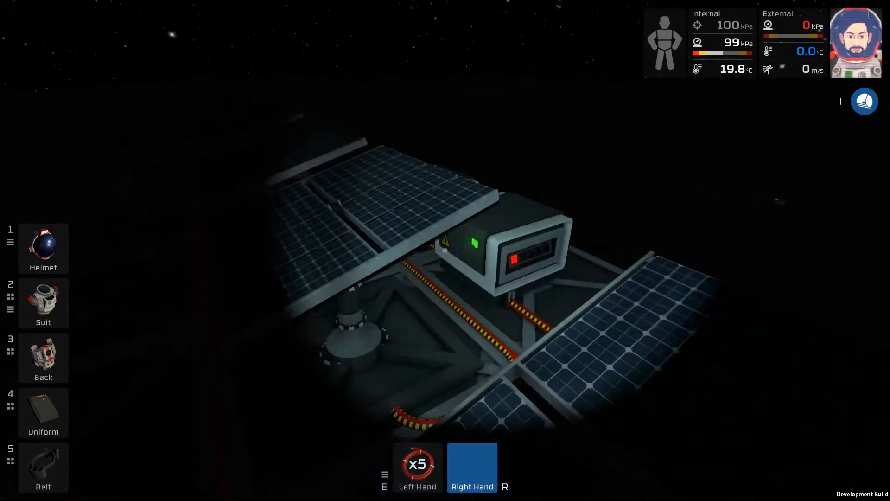
key("w")
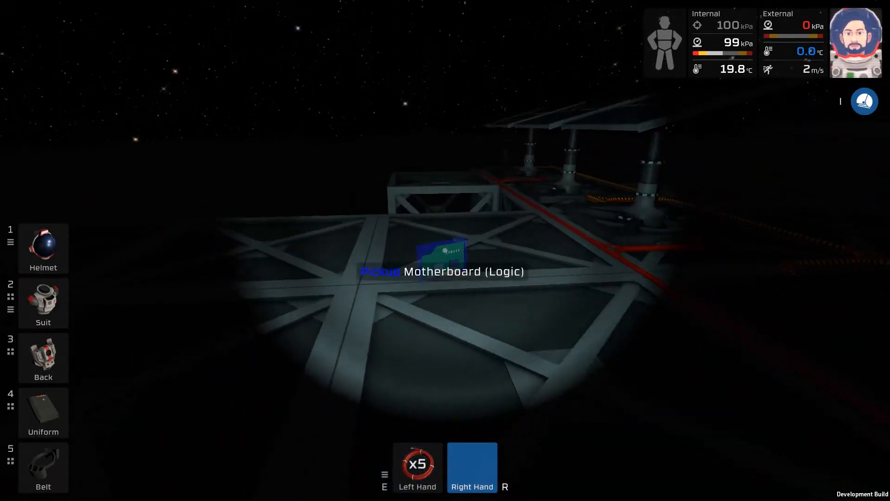
key("w")
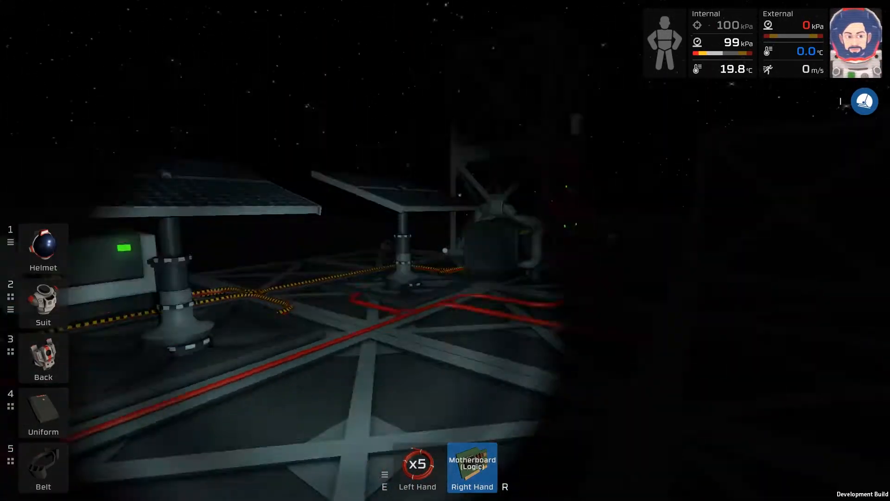
key("w")
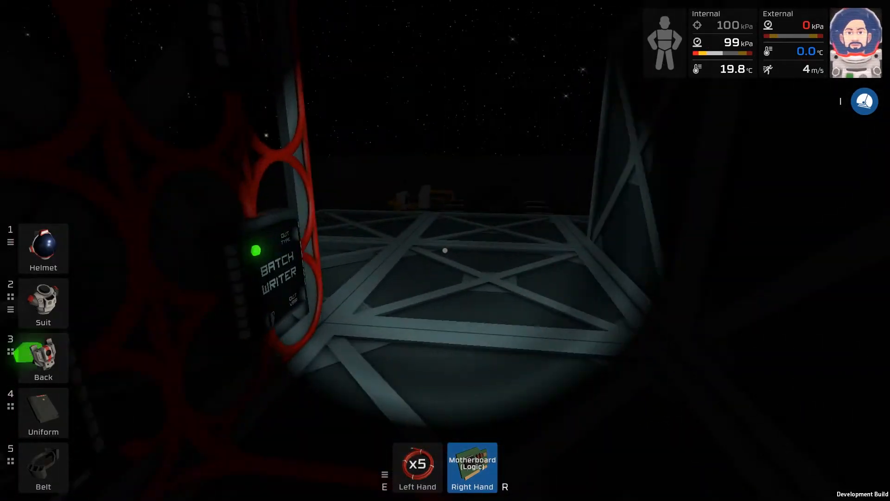
key("w")
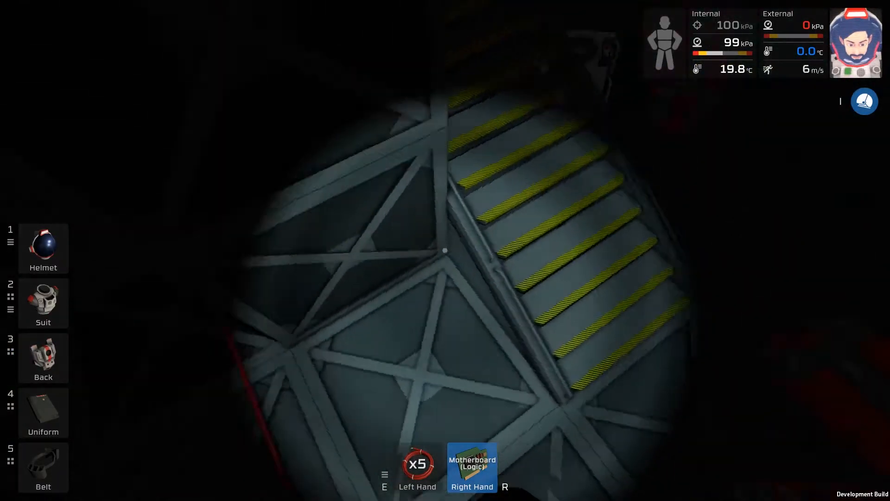
key("w")
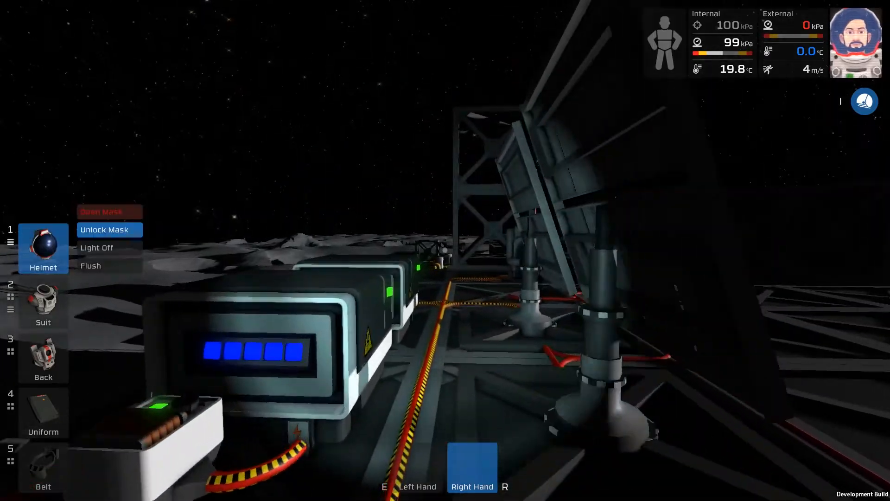
key("w")
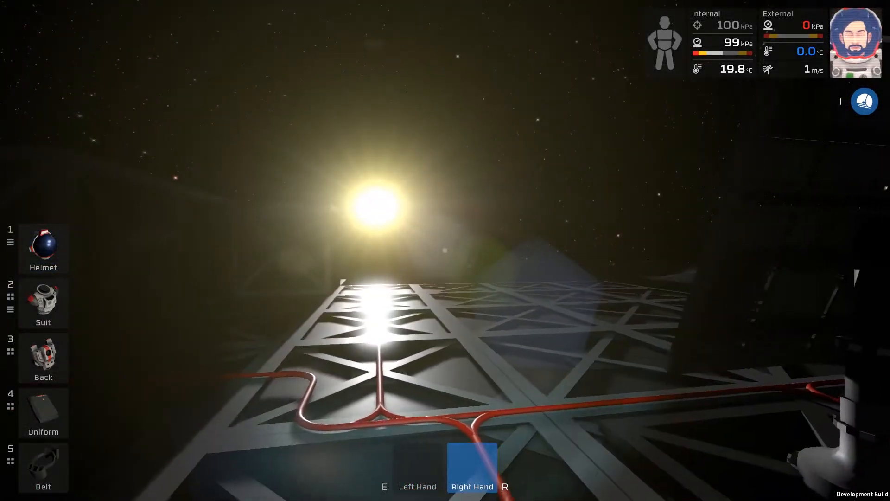
key("w")
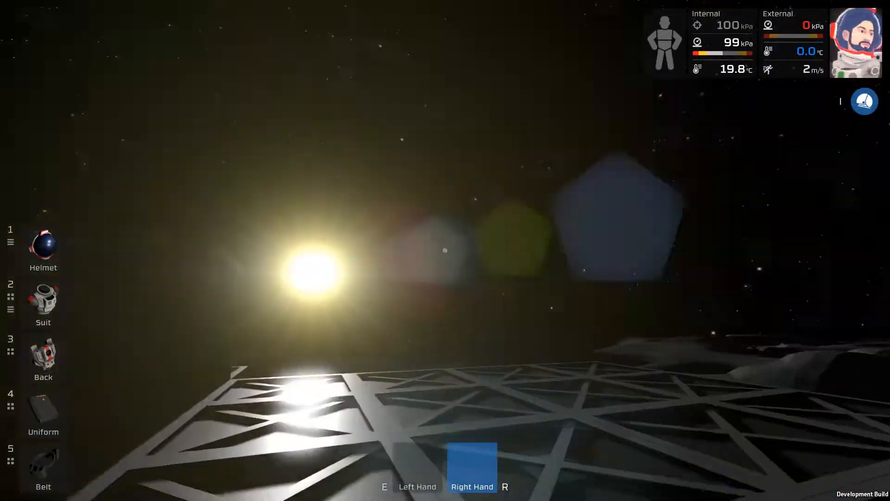
key("w")
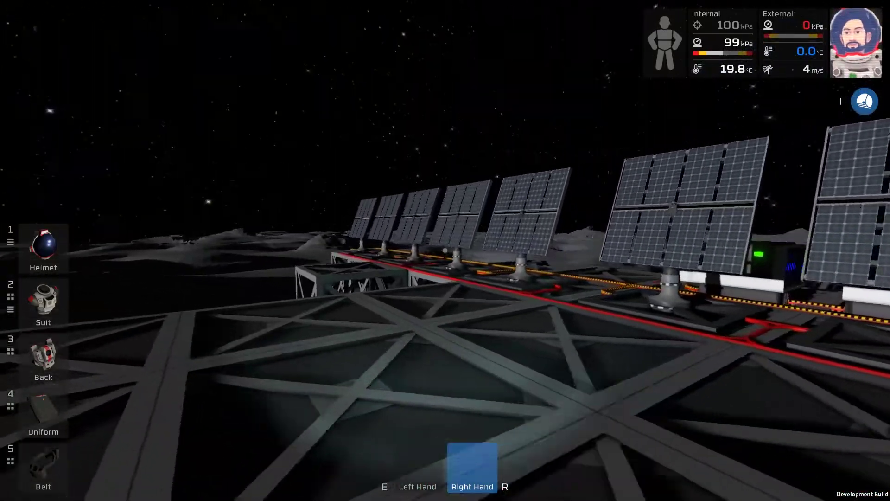
key("w")
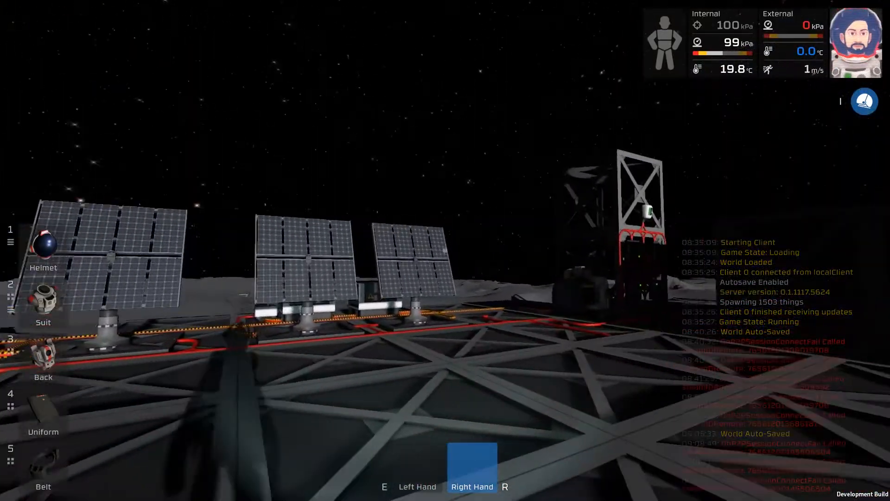
key("w")
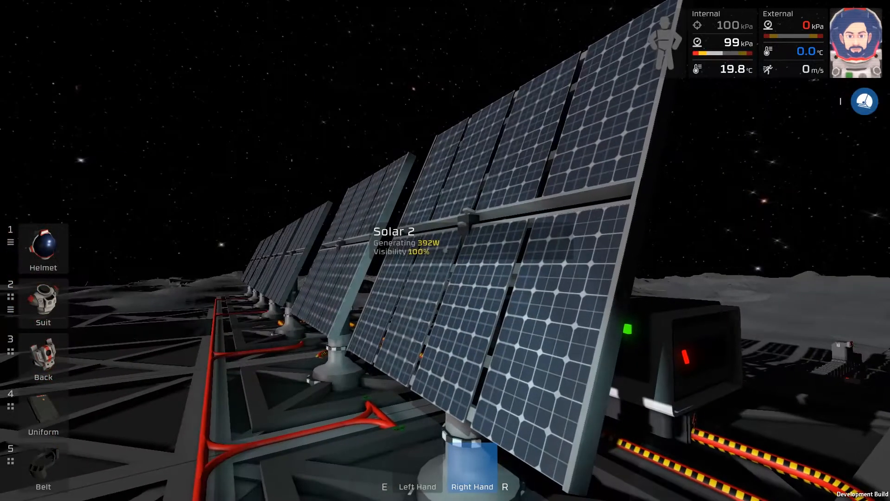
key("w")
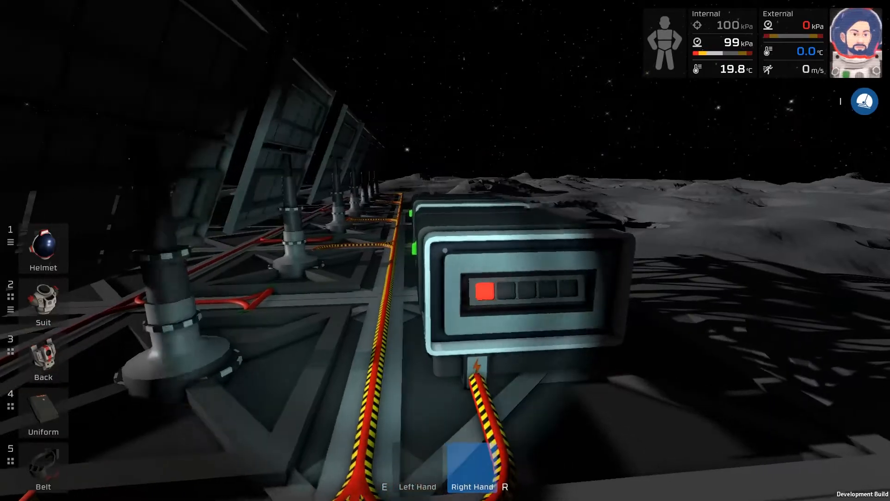
key("w")
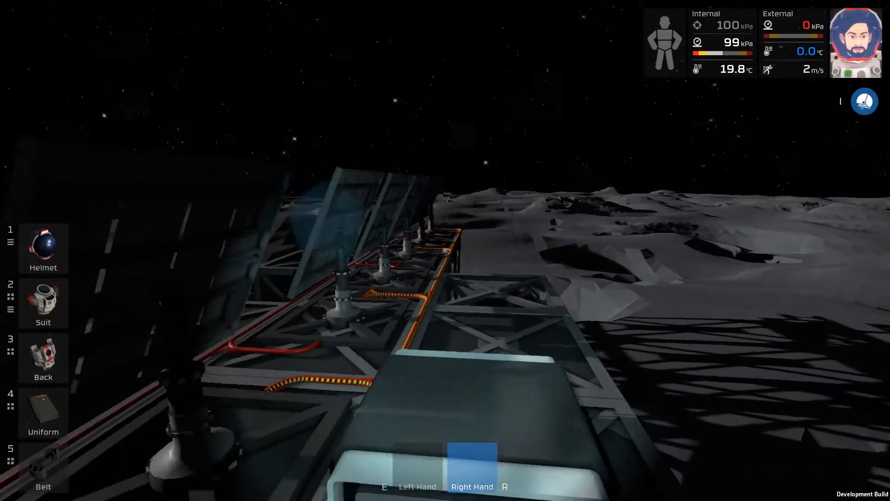
key("w")
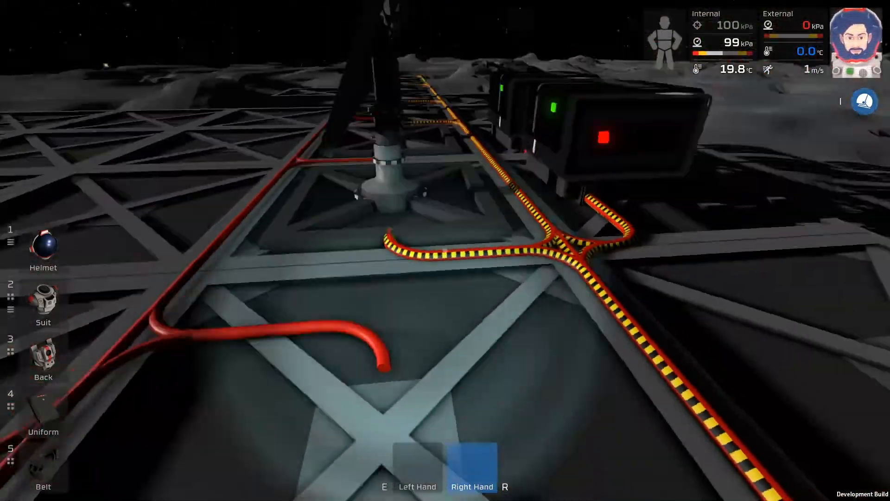
key("w")
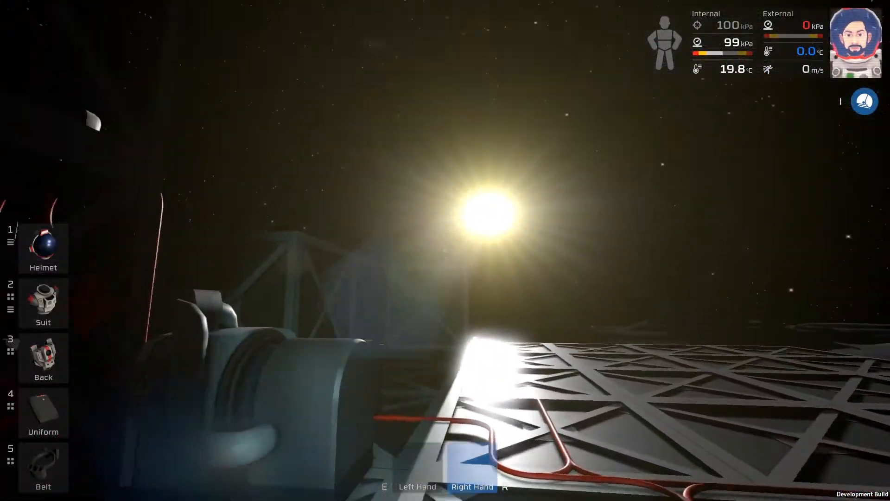
key("w")
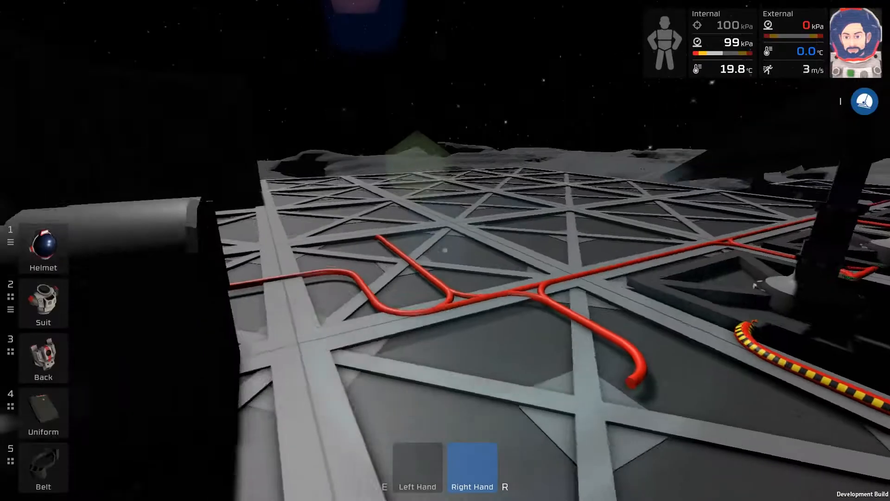
key("w")
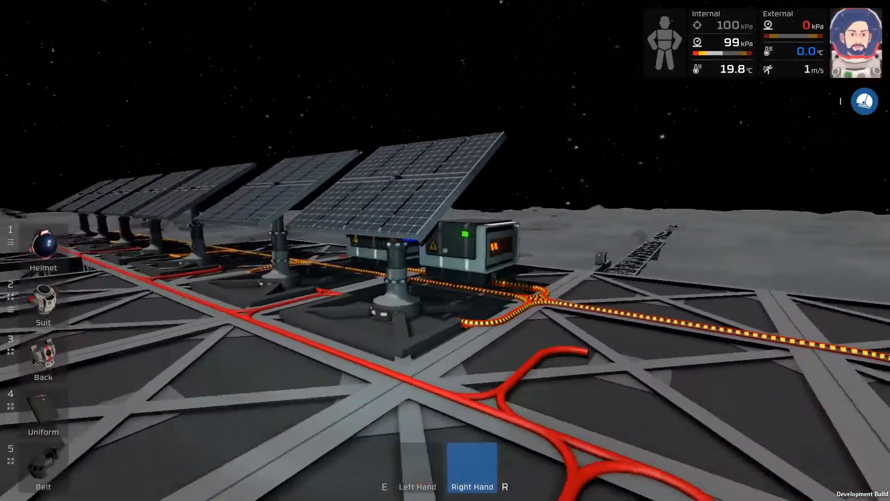
key("w")
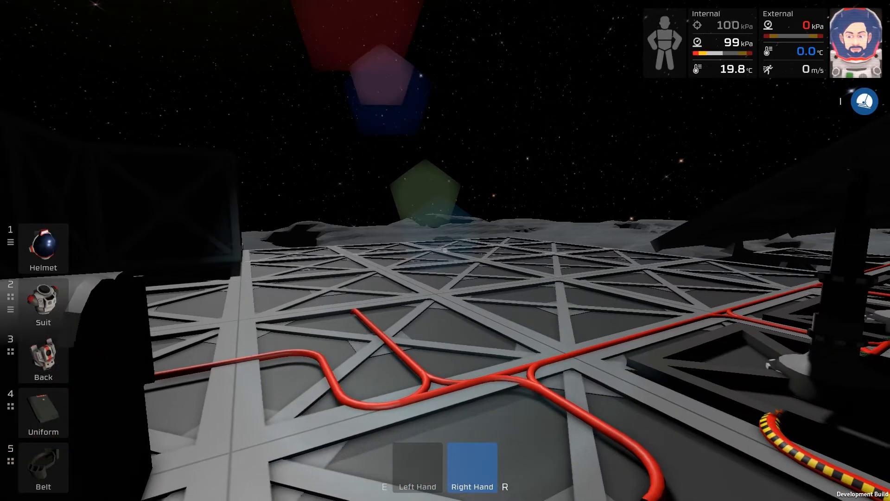
key("w")
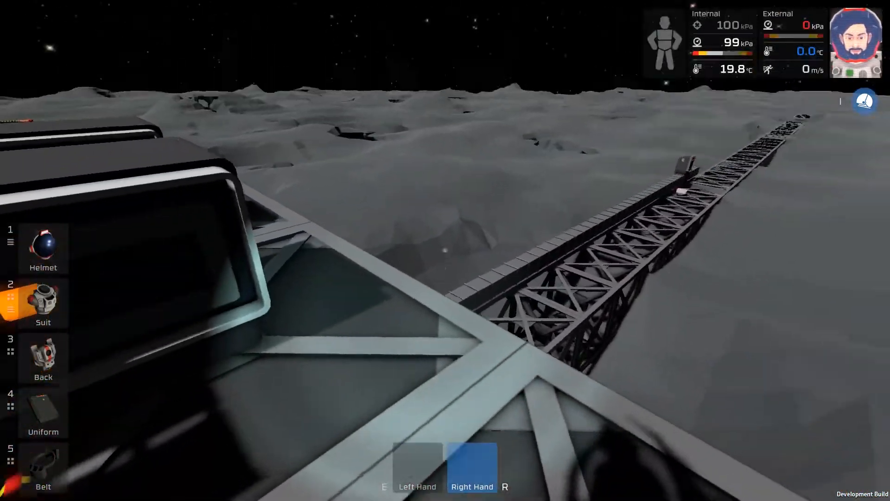
key("w")
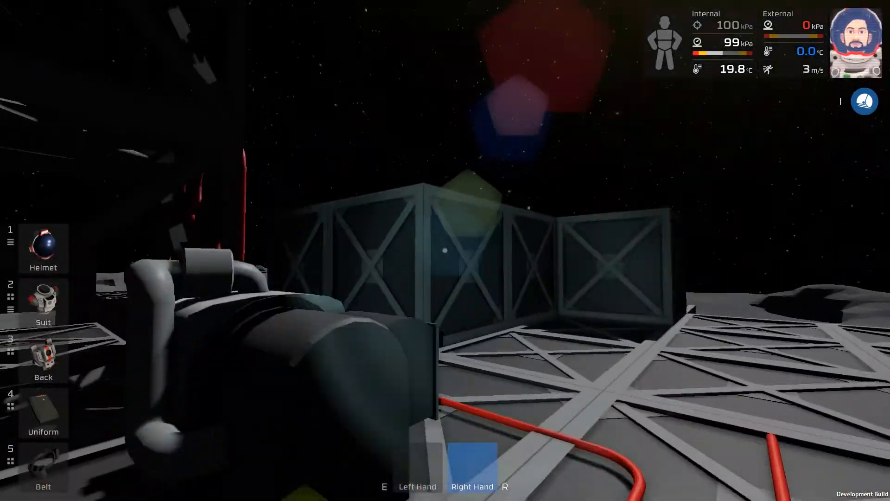
key("w")
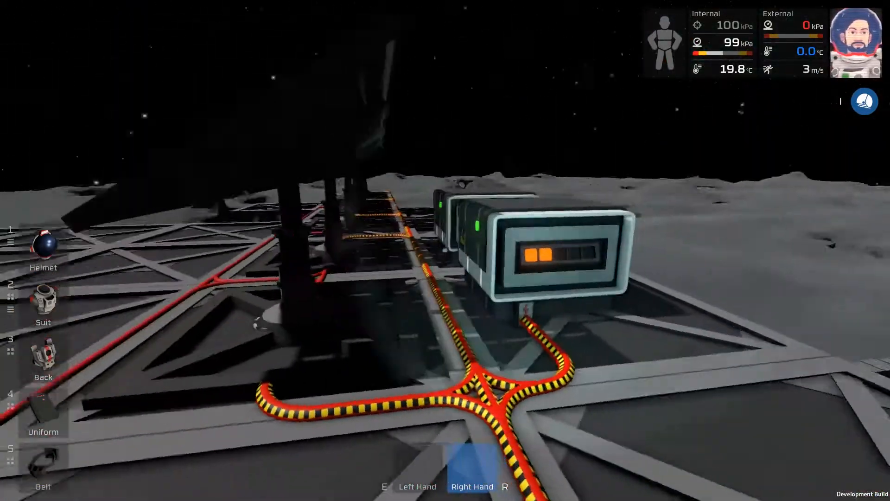